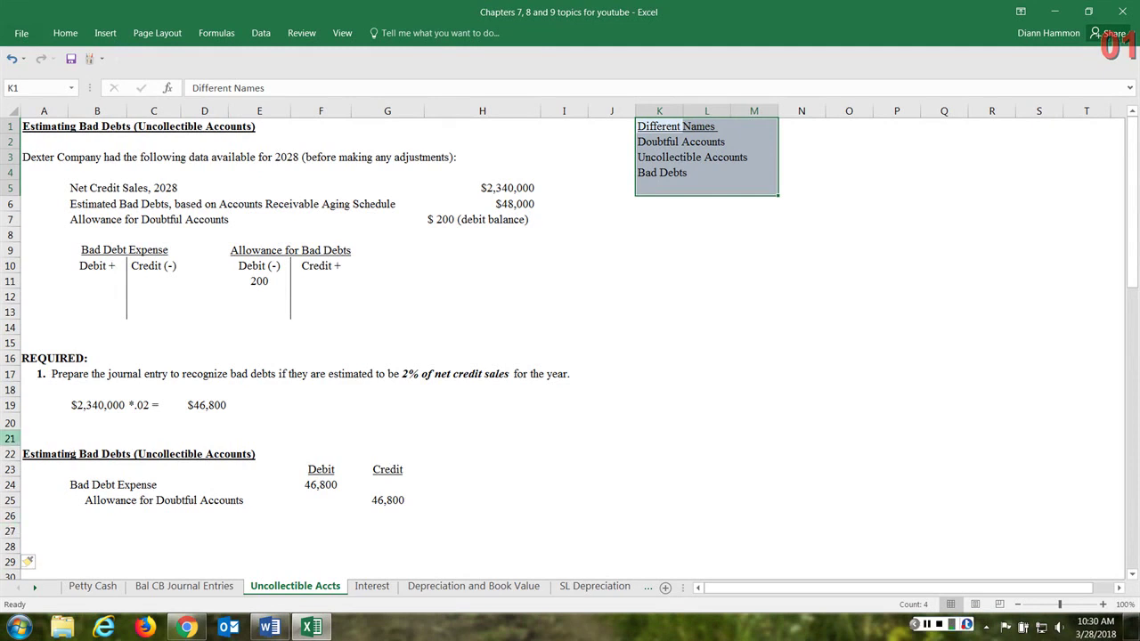
Step: Walk through the $46,800 2% result and its Bad Debt Expense/Allowance journal entry
click(765, 176)
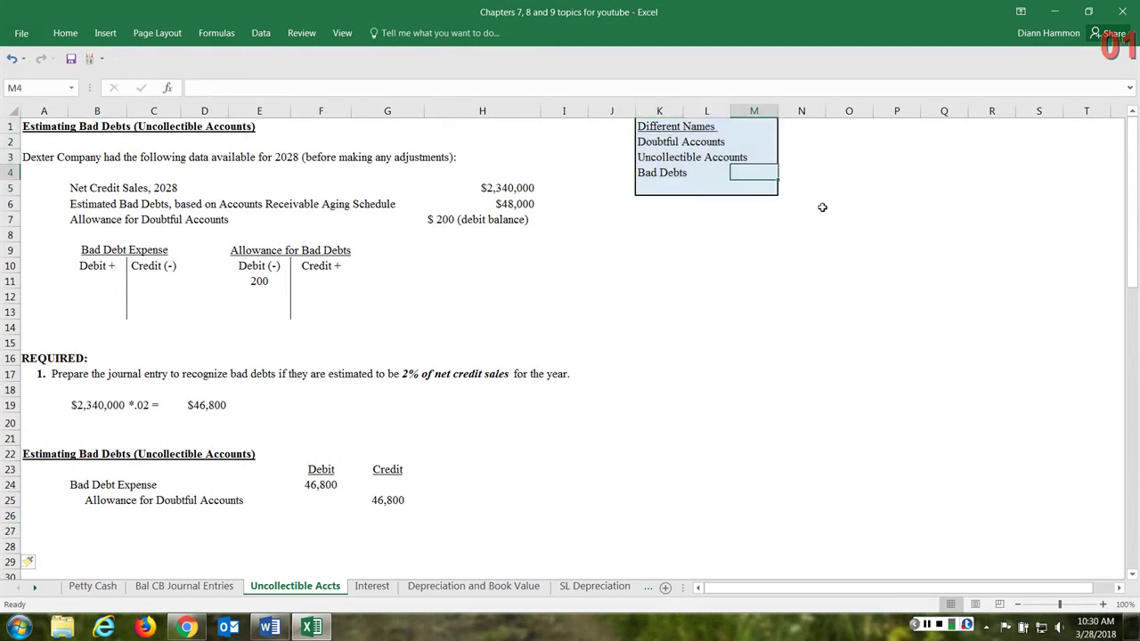
click(654, 186)
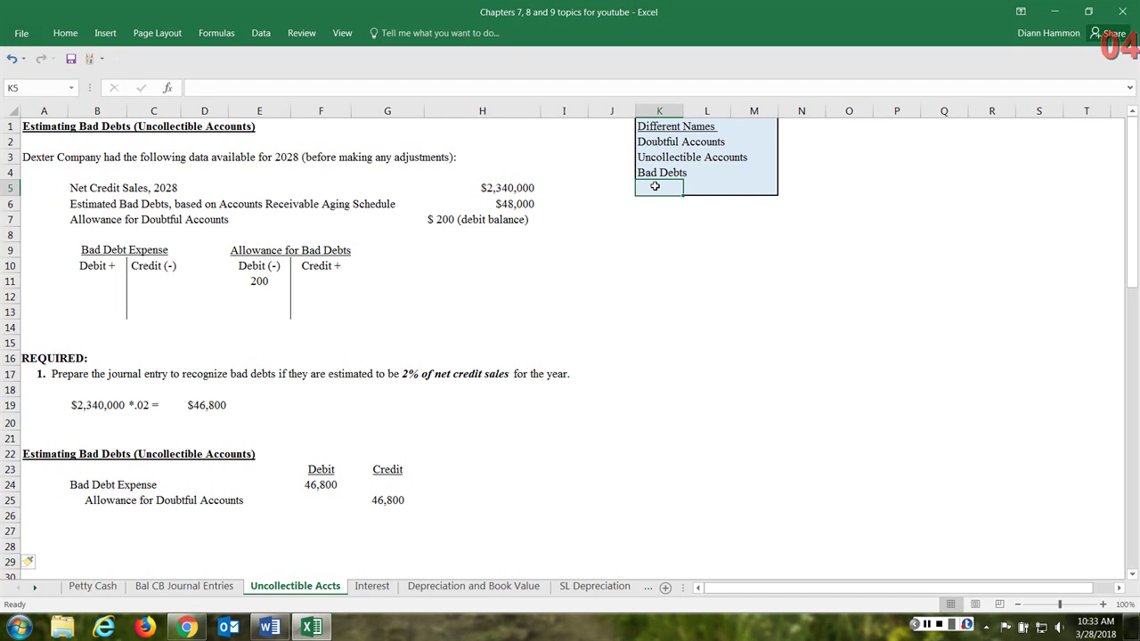
click(200, 409)
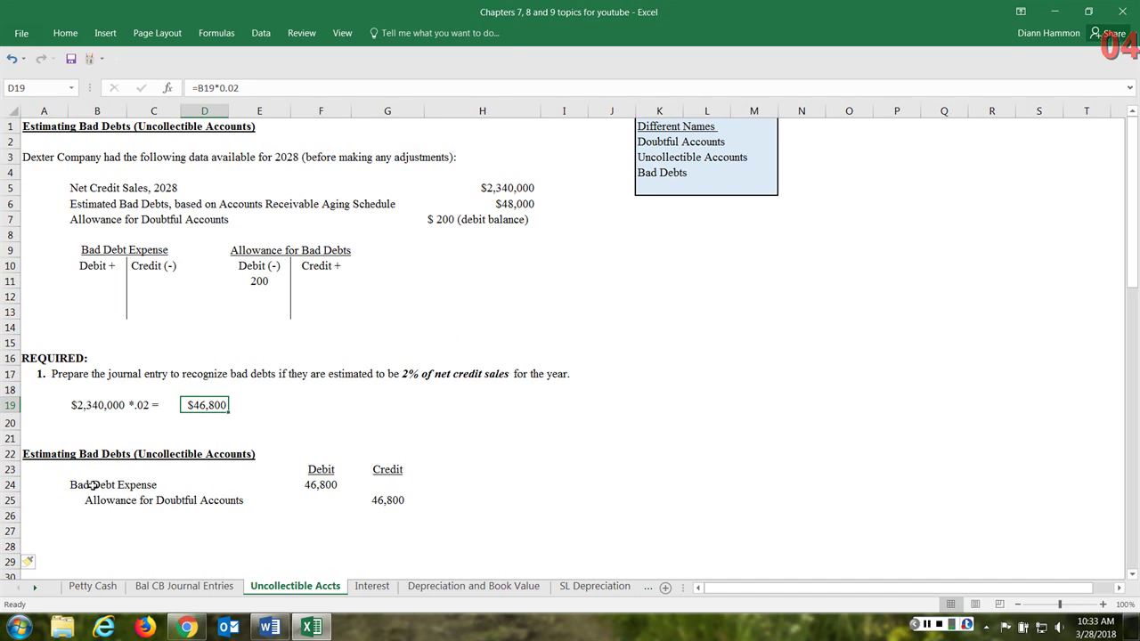
drag(89, 484, 418, 520)
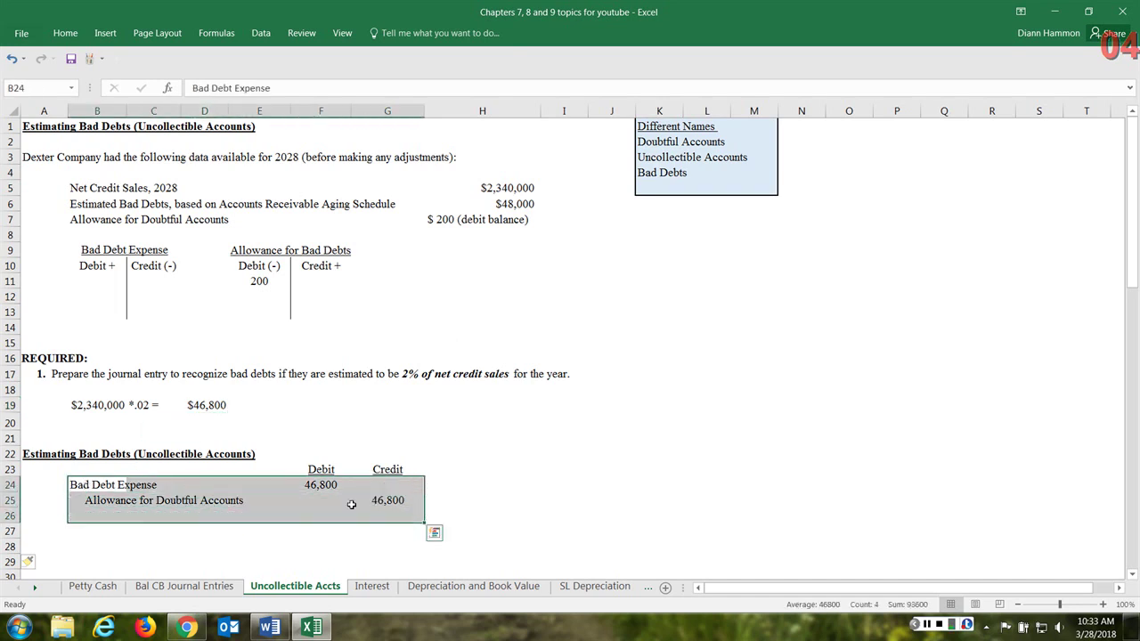
click(98, 486)
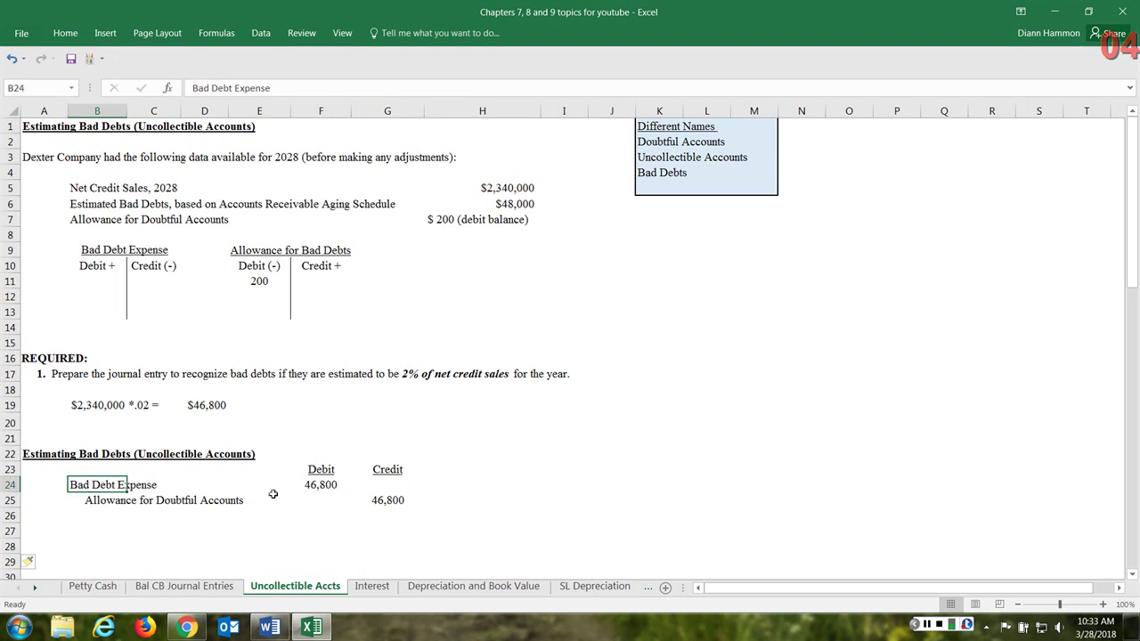
click(318, 486)
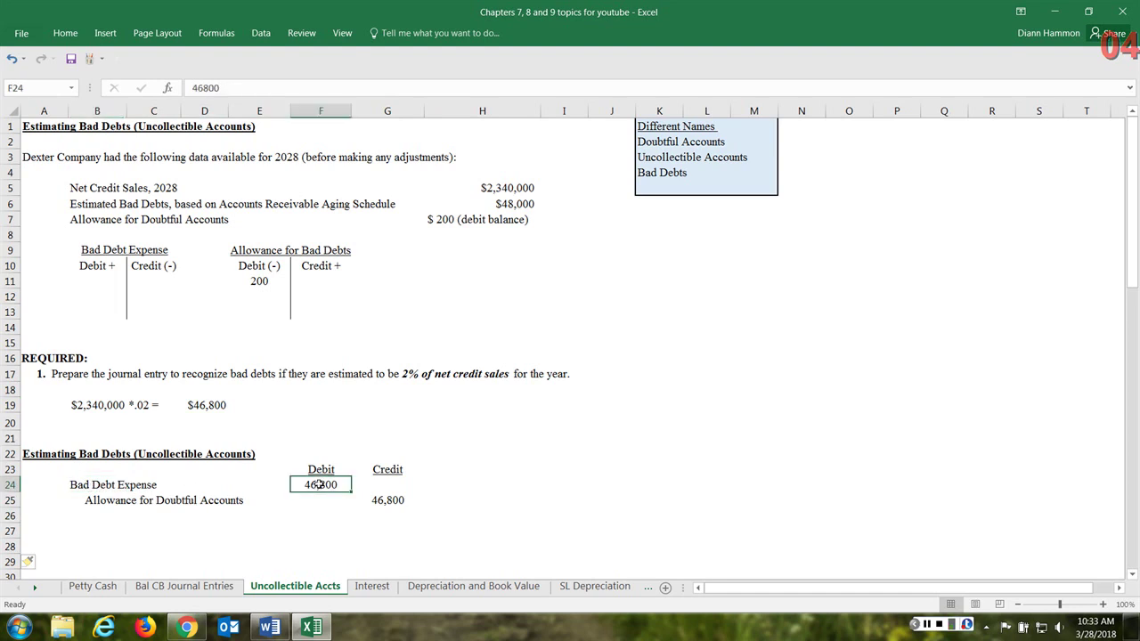
click(79, 484)
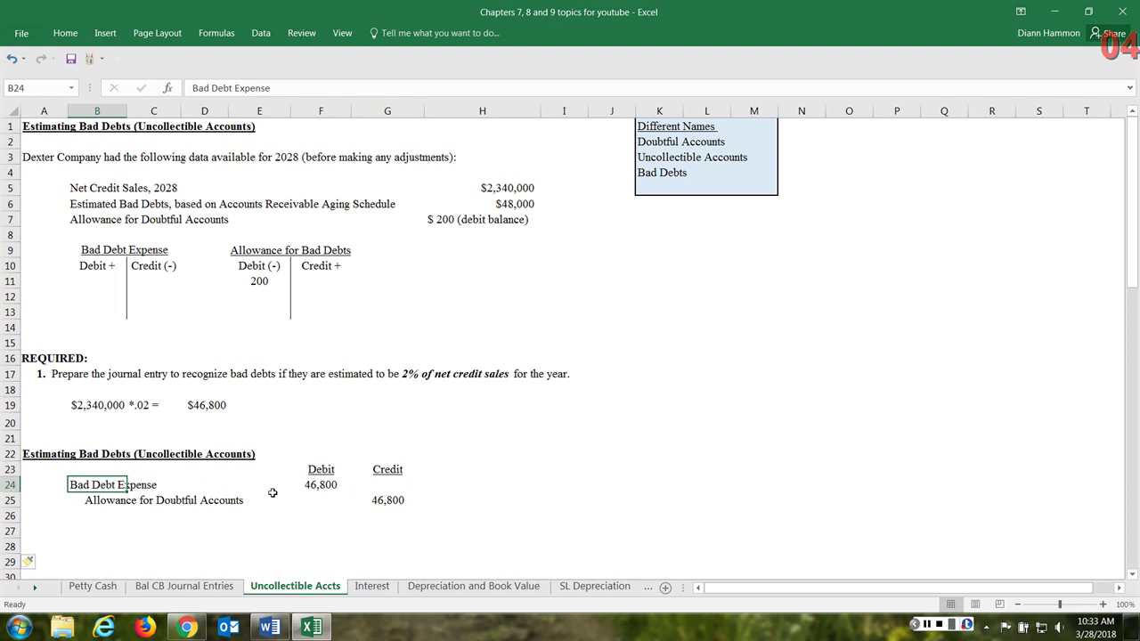
click(327, 485)
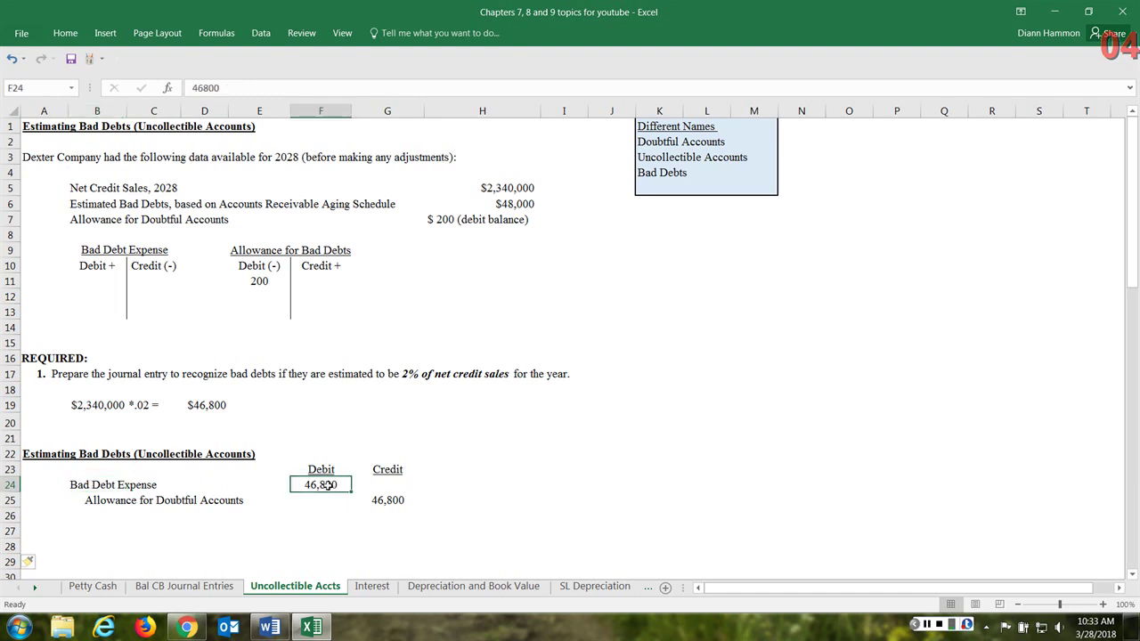
click(111, 501)
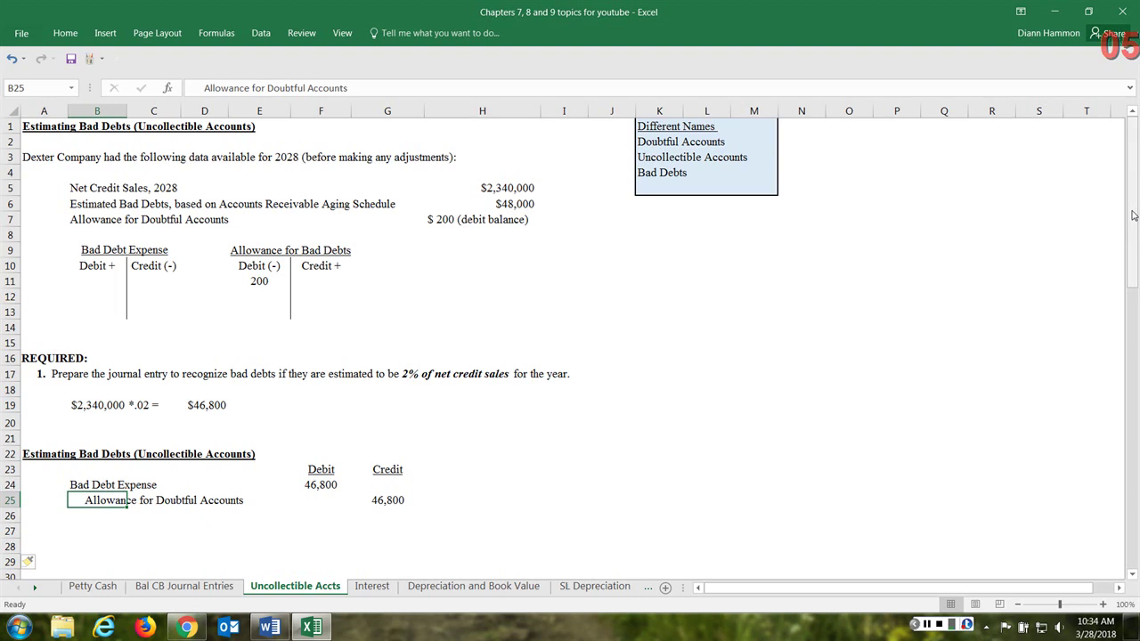
click(315, 484)
click(390, 513)
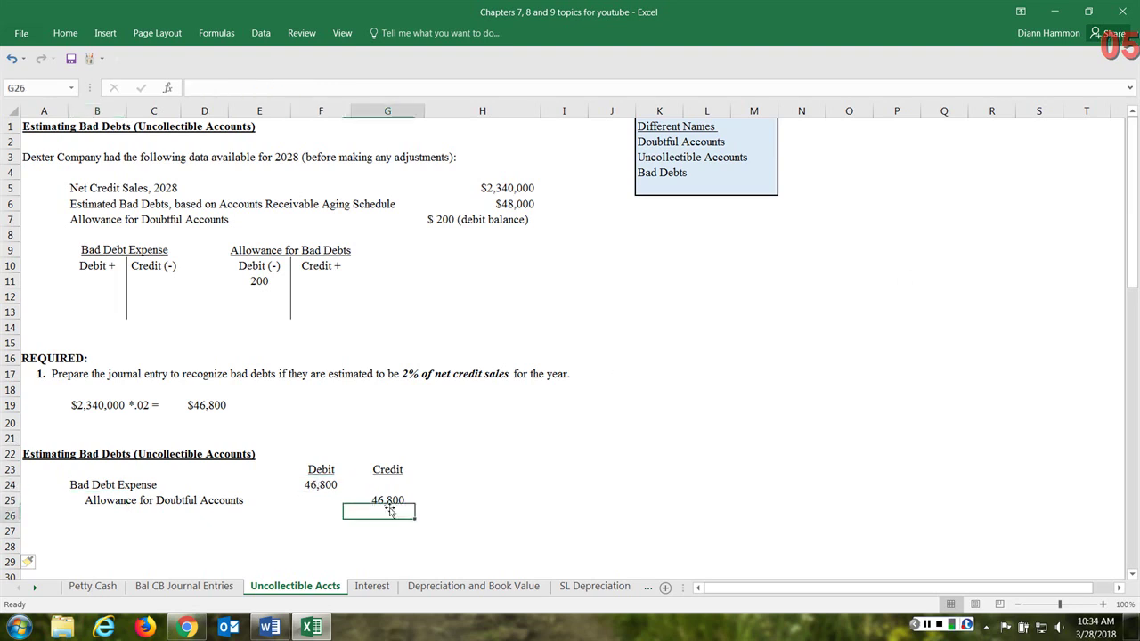
click(389, 503)
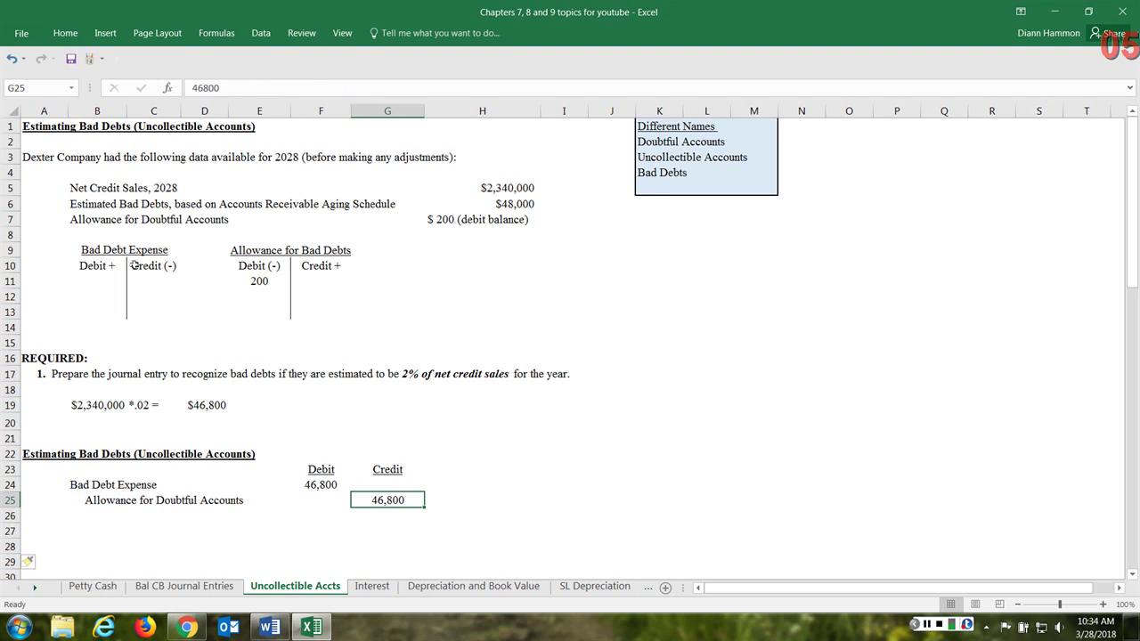
Step: Enter 46800 in the Allowance credit column, opposite the 200 debit
click(108, 279)
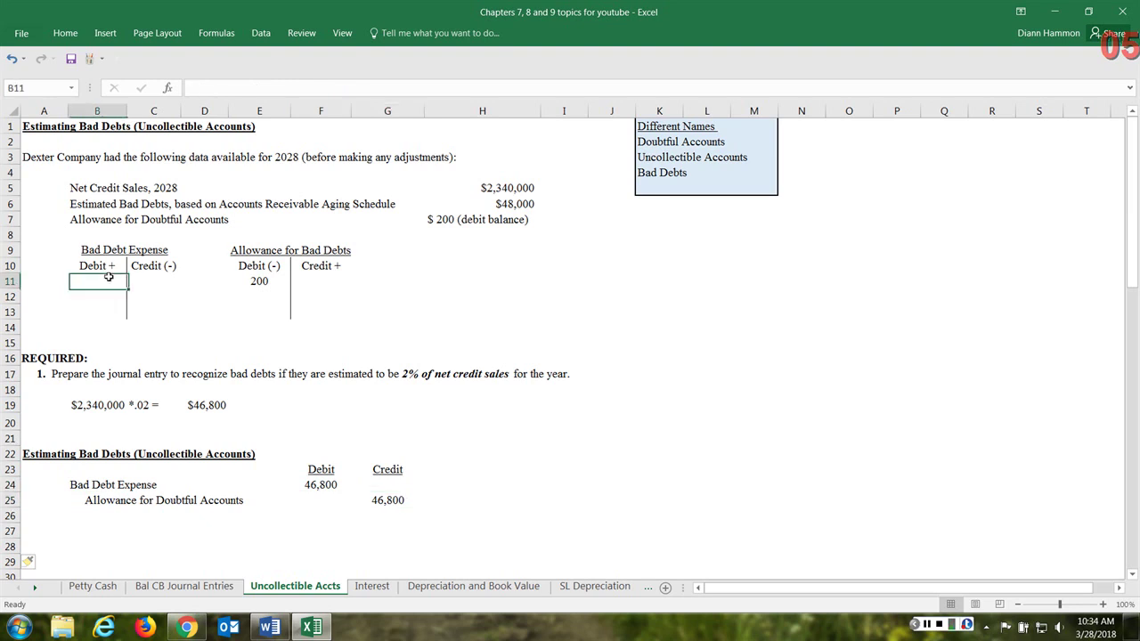
click(327, 278)
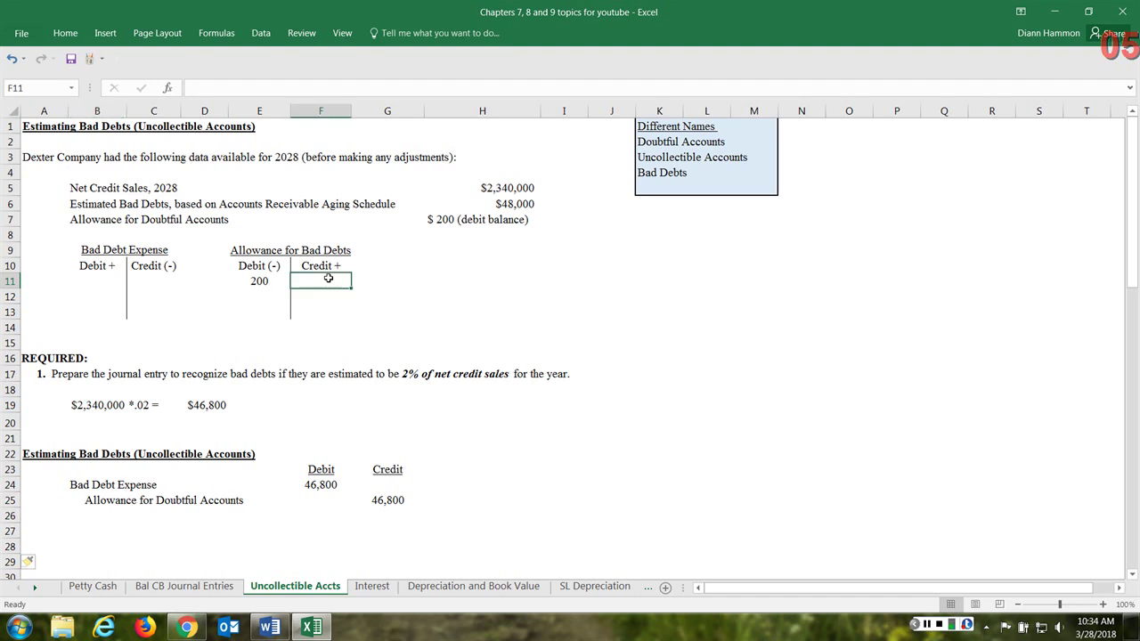
click(326, 268)
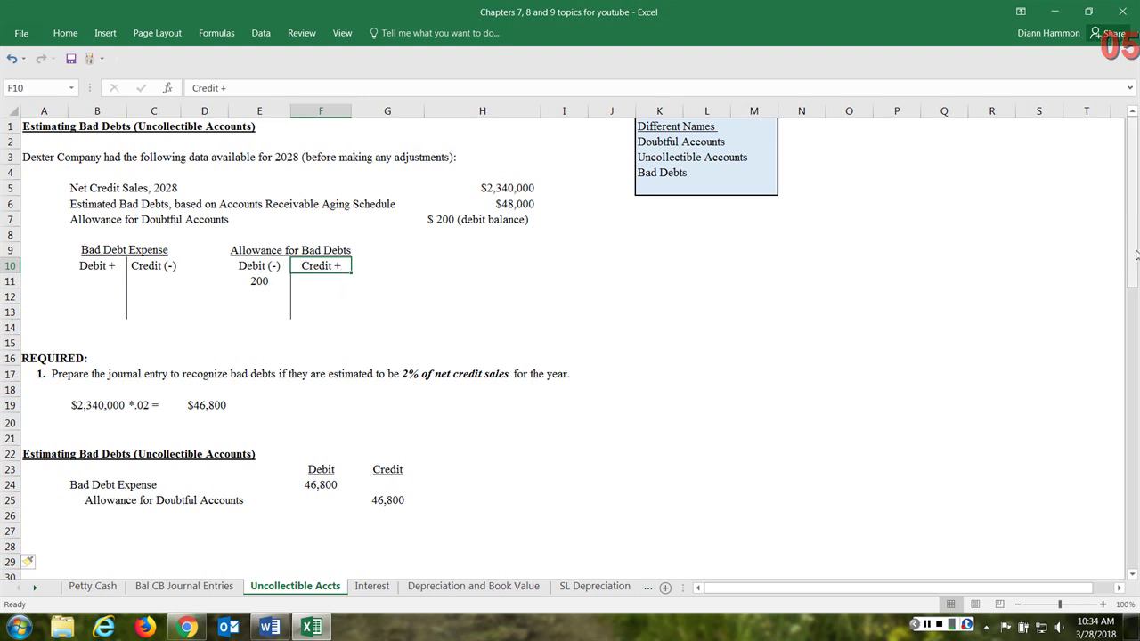
click(301, 282)
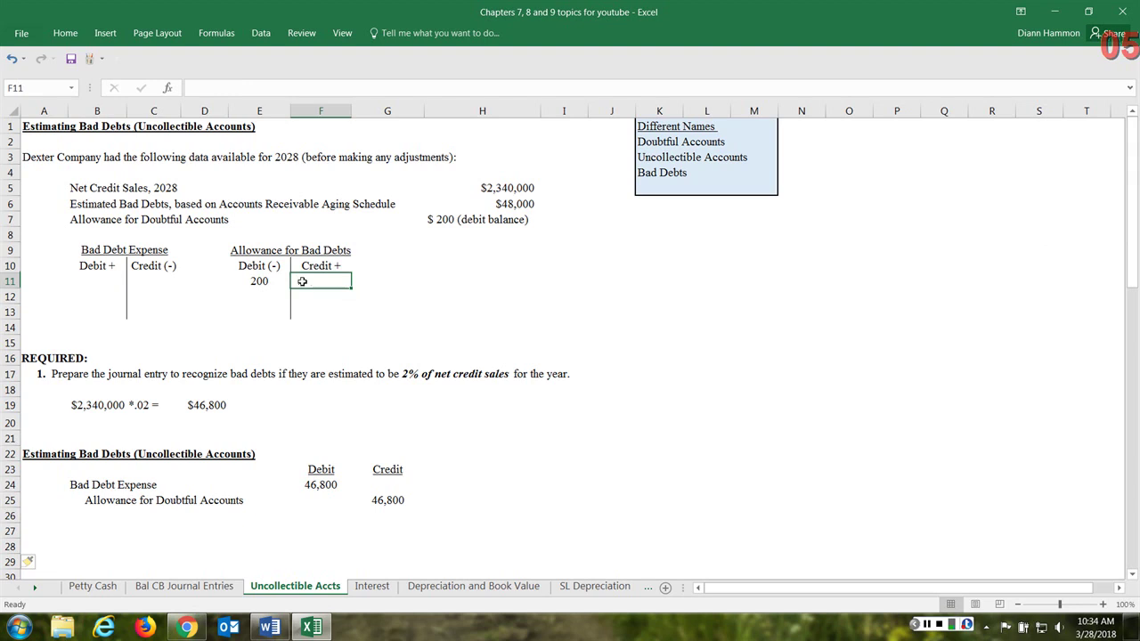
double_click(307, 281)
text(46800)
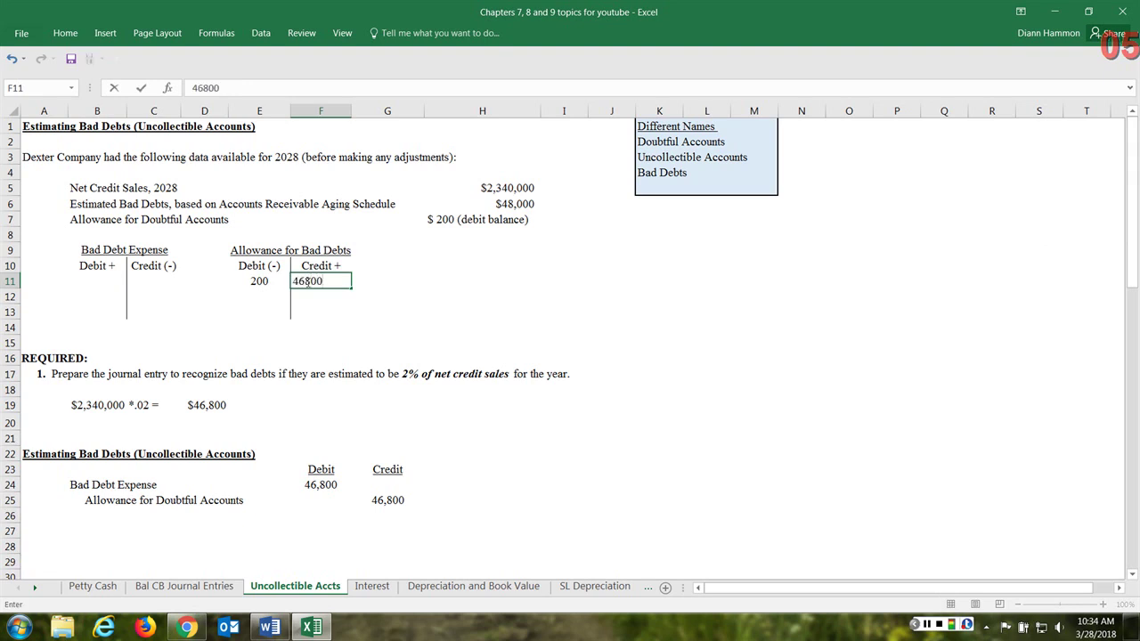
drag(302, 308, 300, 299)
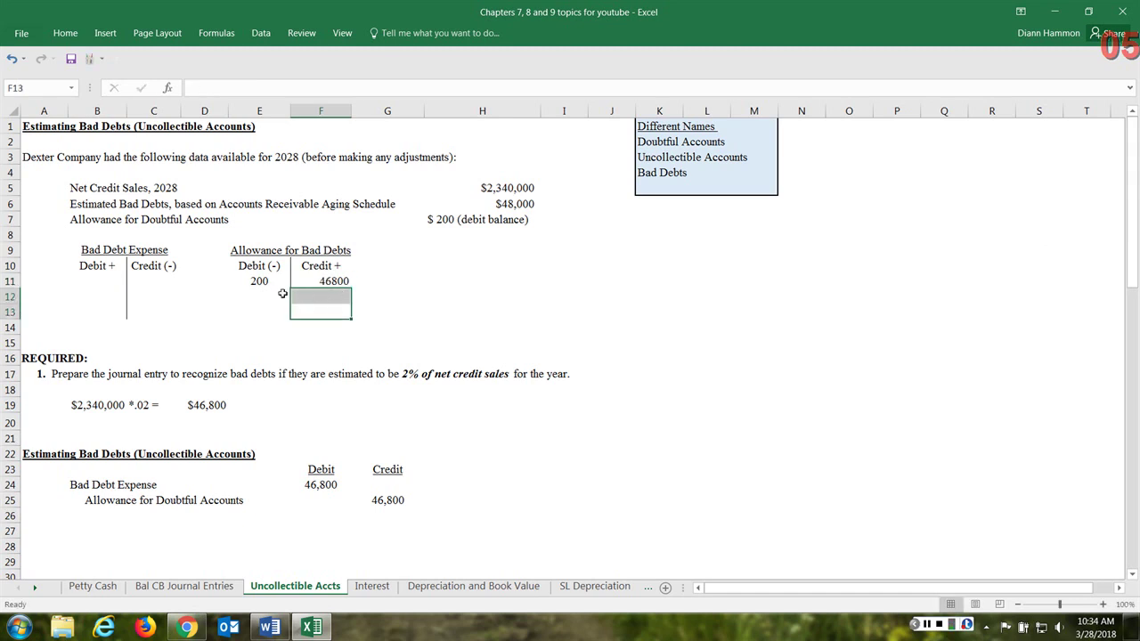
drag(252, 283, 328, 282)
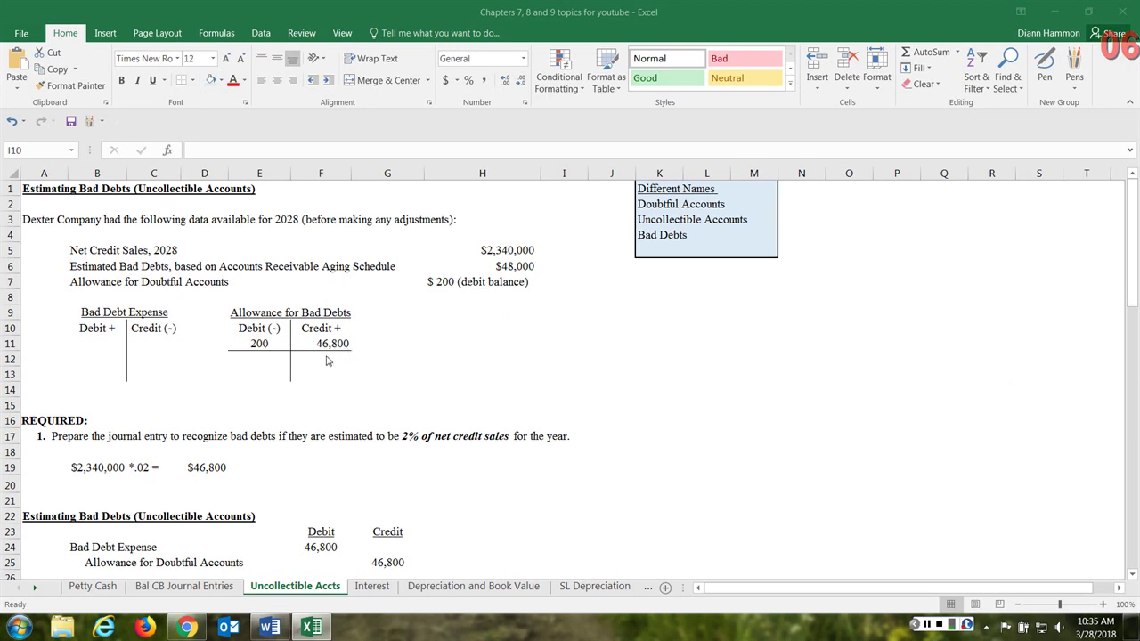
Step: Enter 46,600 below the 46,800 credit and label it 'Balance' beside it
click(324, 358)
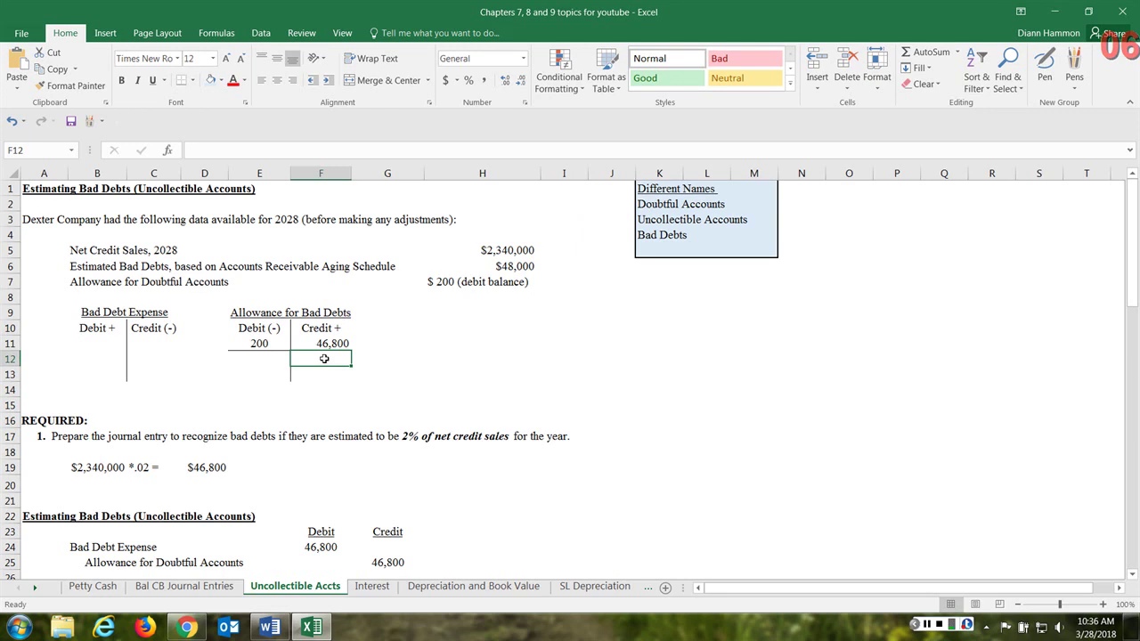
text(46)
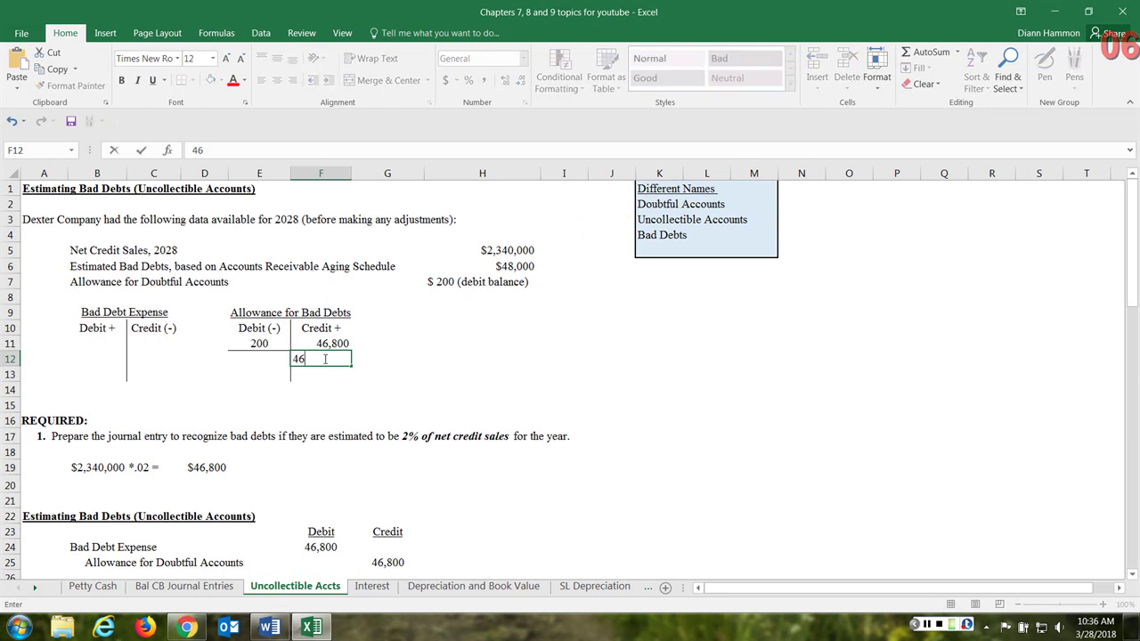
text(,600)
key(Return)
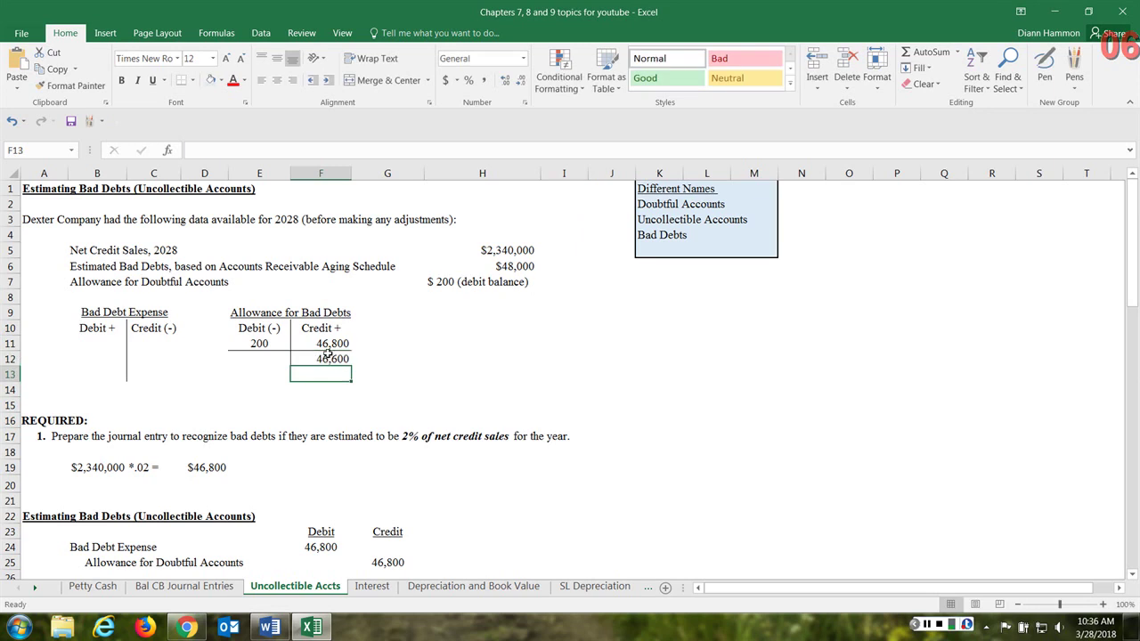
click(367, 361)
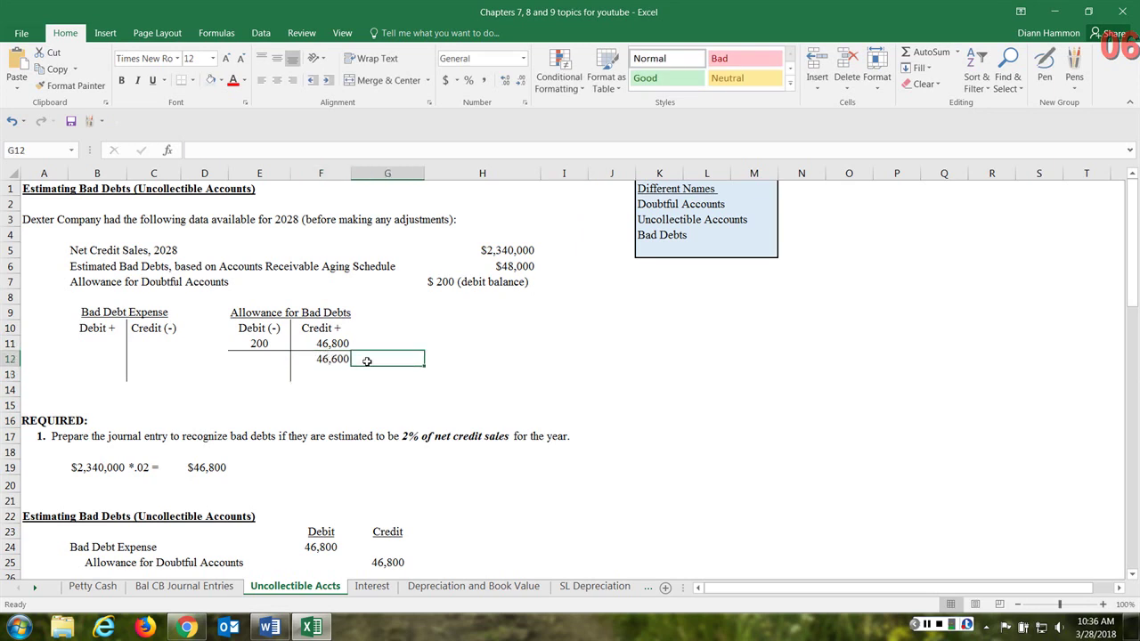
text(Balance)
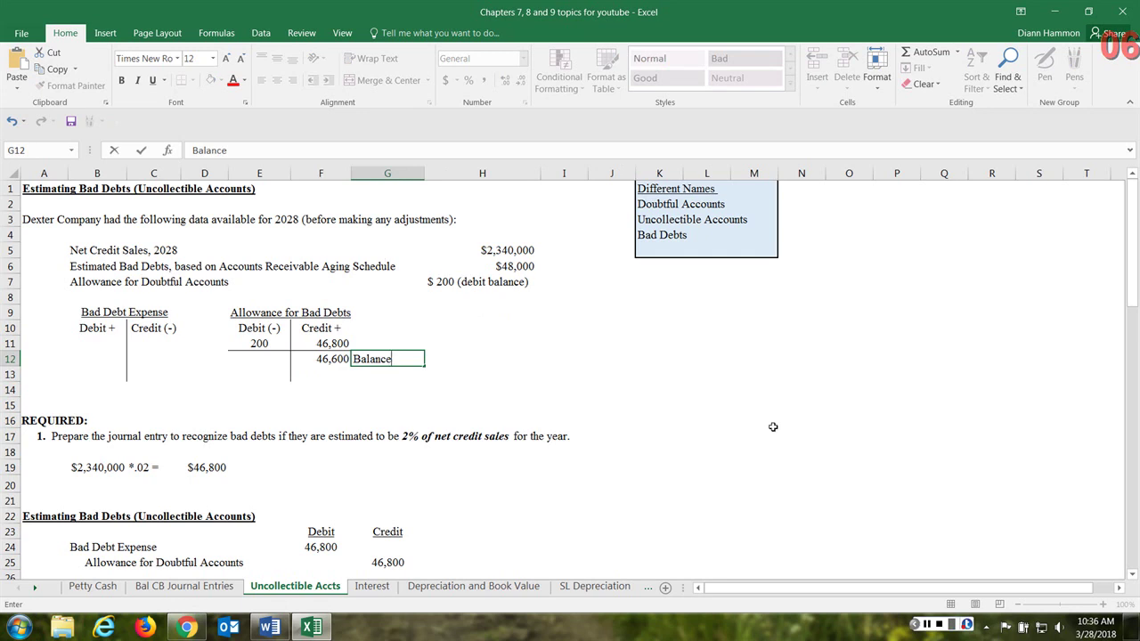
drag(772, 430, 769, 423)
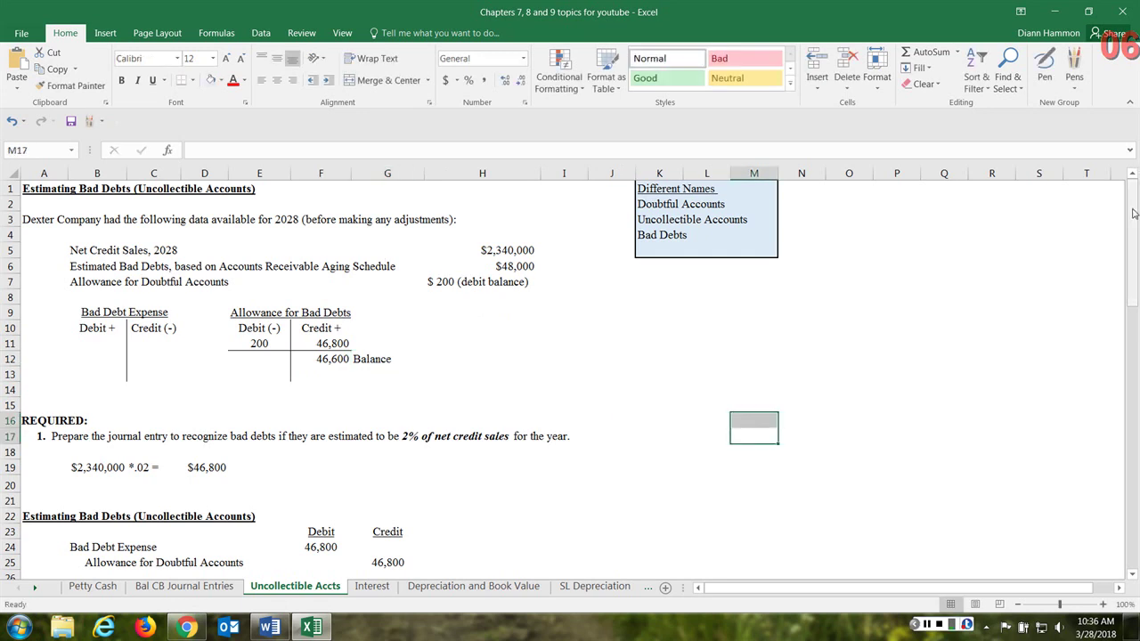
drag(1134, 213, 1127, 333)
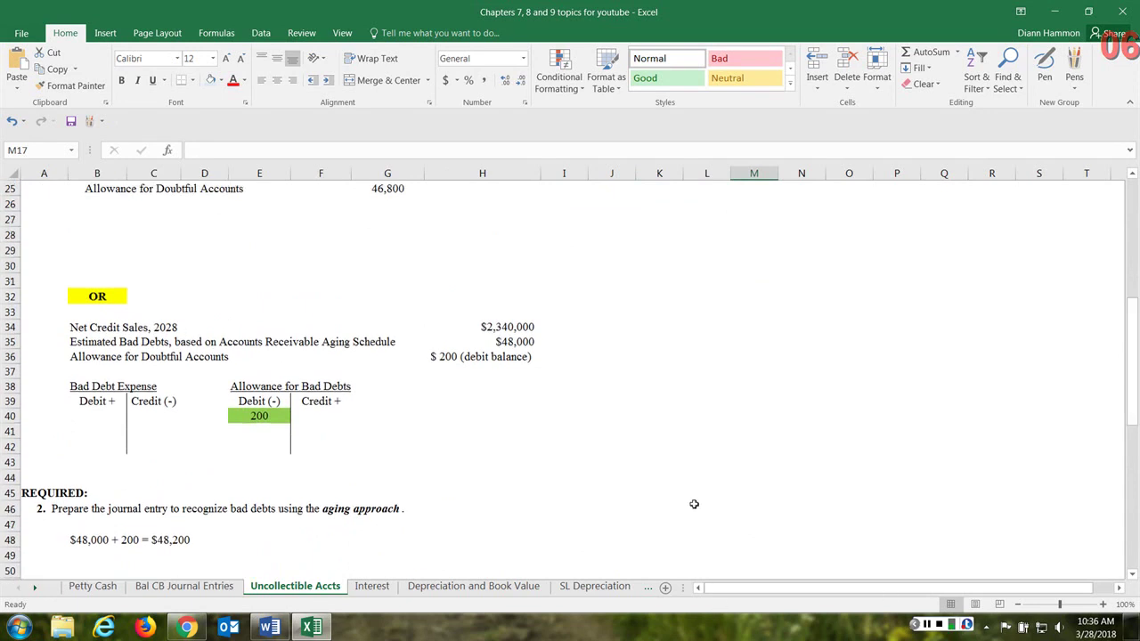
scroll(408, 448, down, 2)
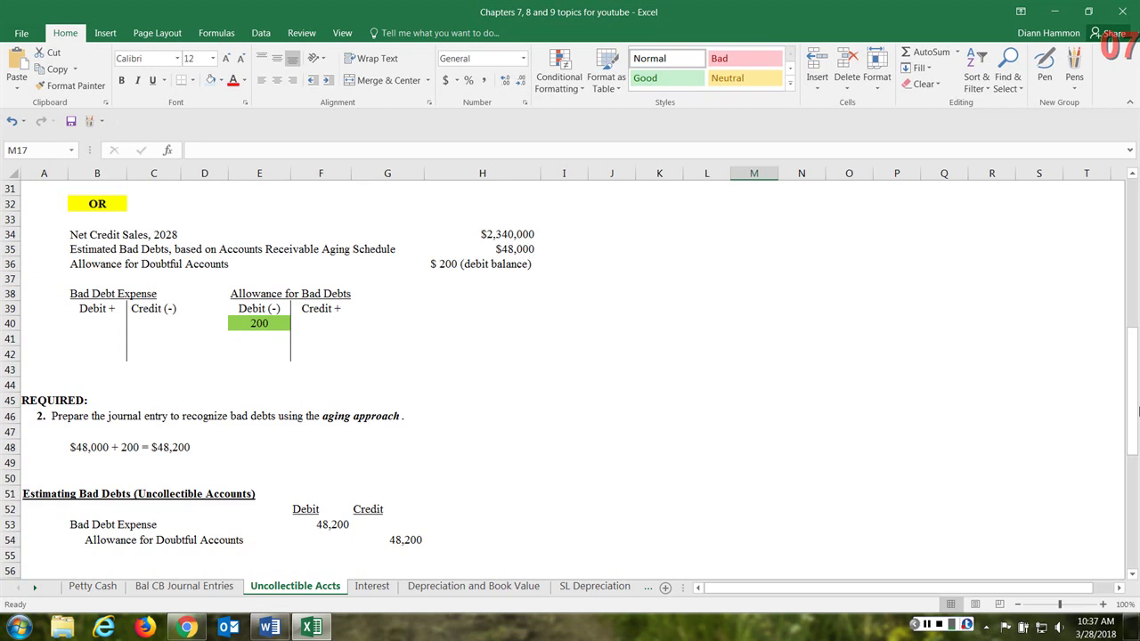
click(515, 249)
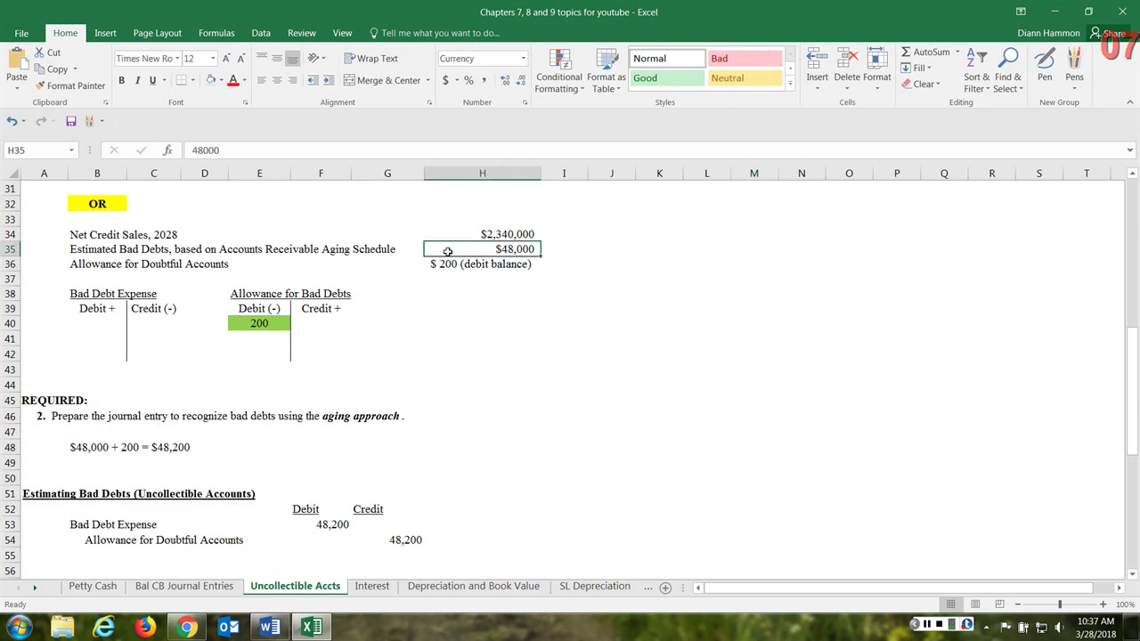
drag(93, 248, 512, 251)
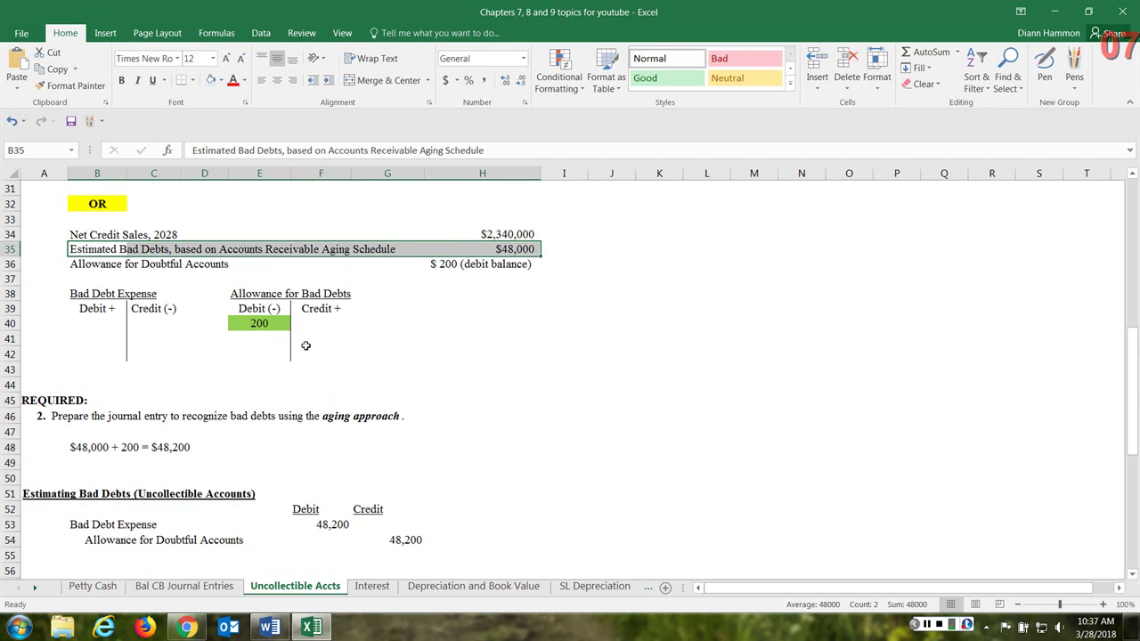
Step: Enter 48,000 in F41 with the label 'Ending Balance' in G41
click(305, 337)
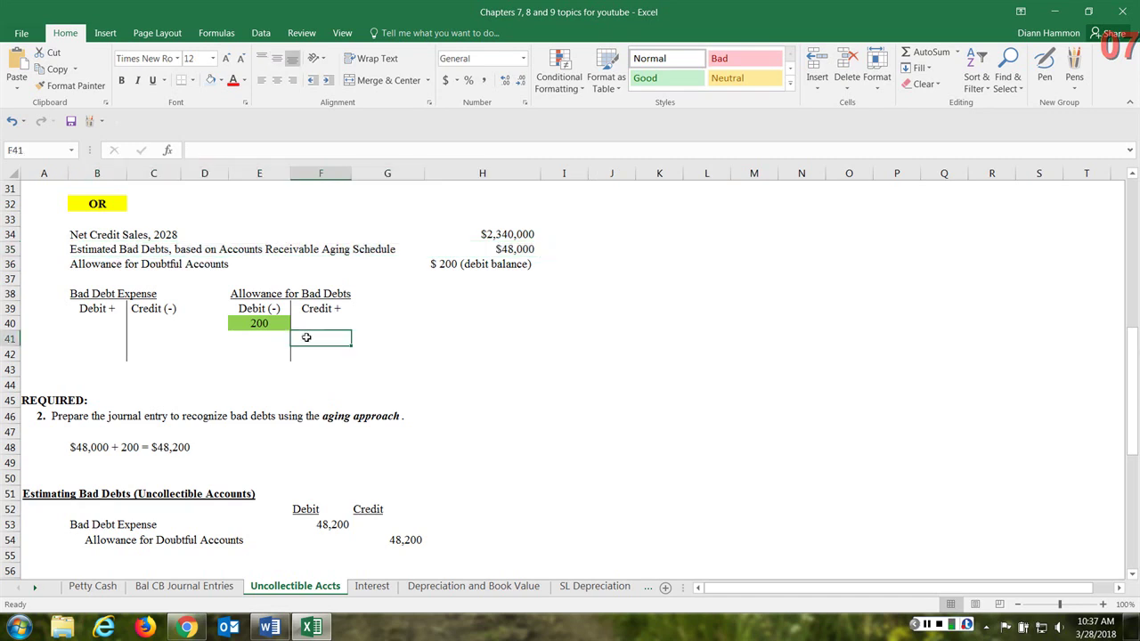
text(4)
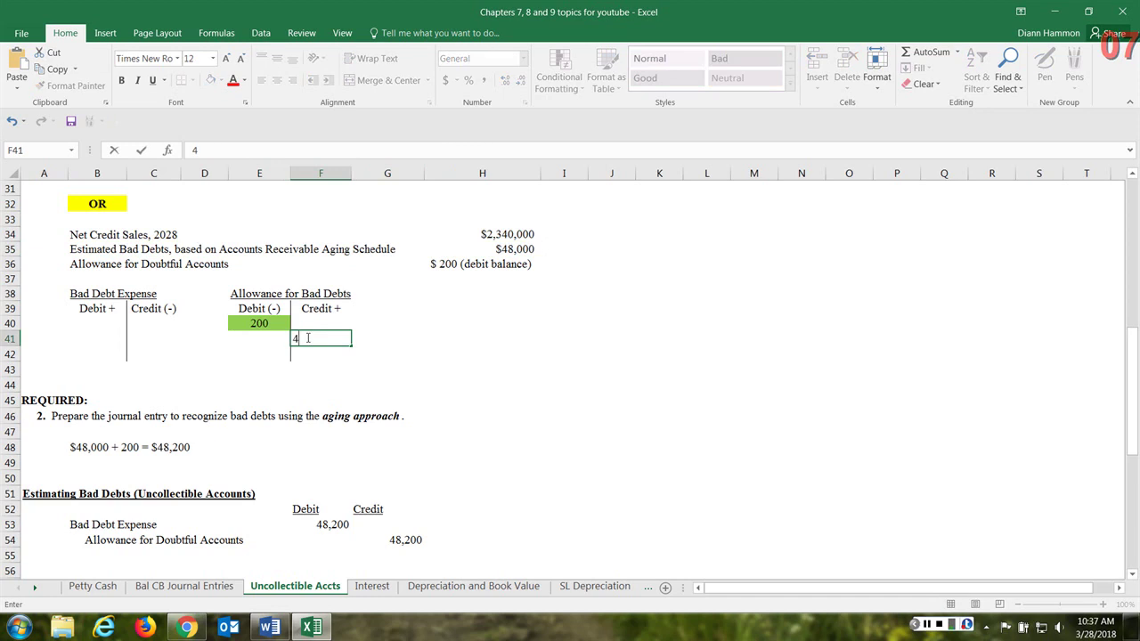
text(8,000)
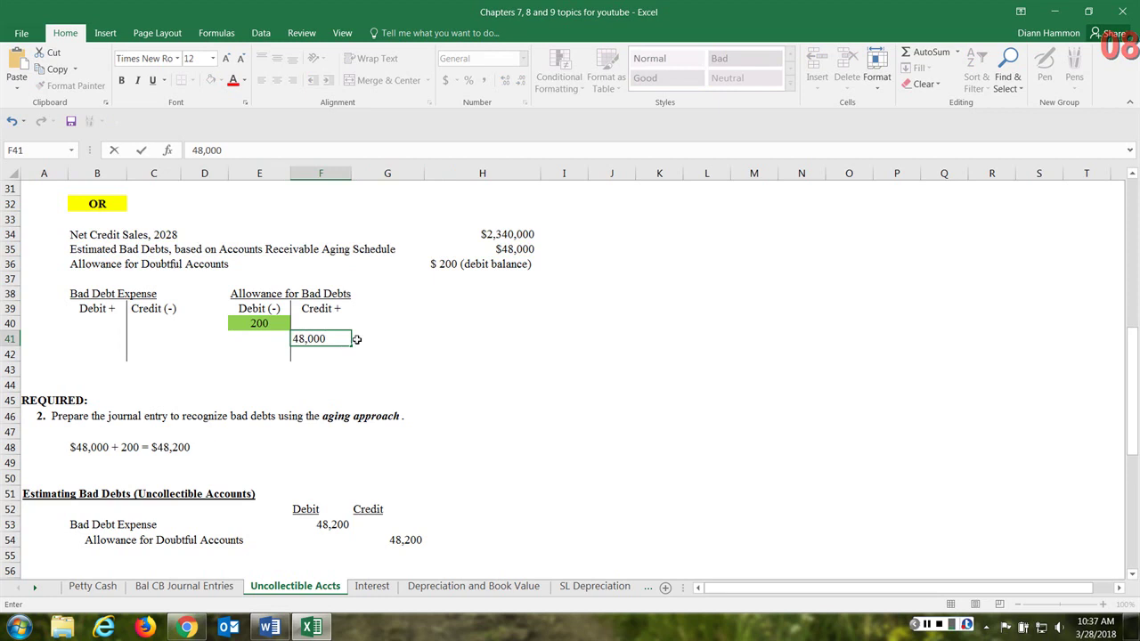
click(378, 340)
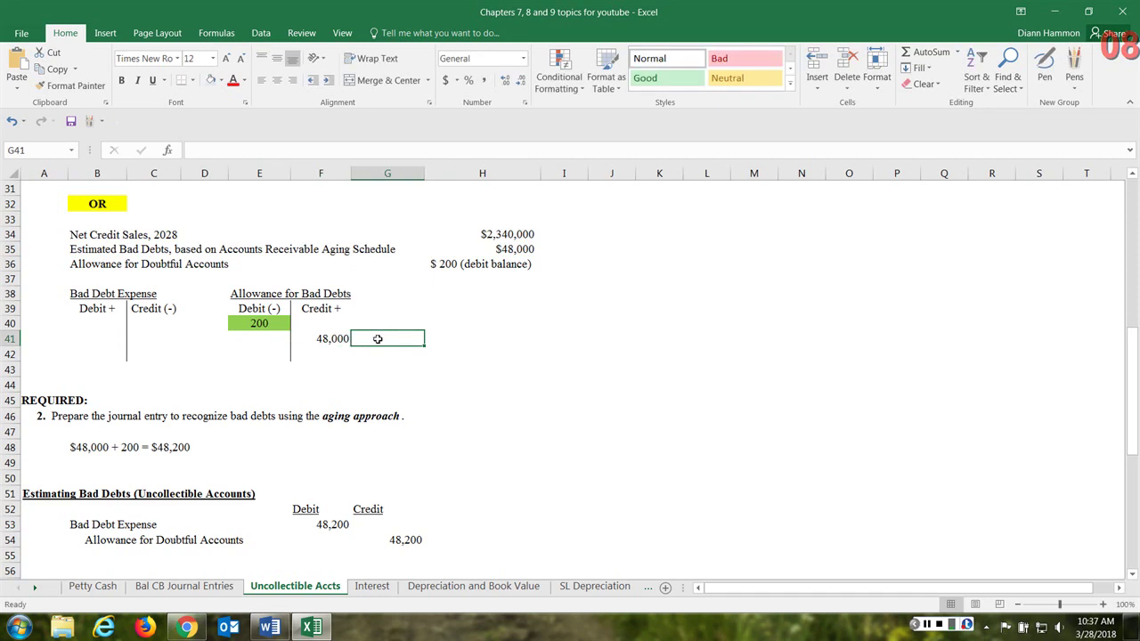
text(Ending Balan)
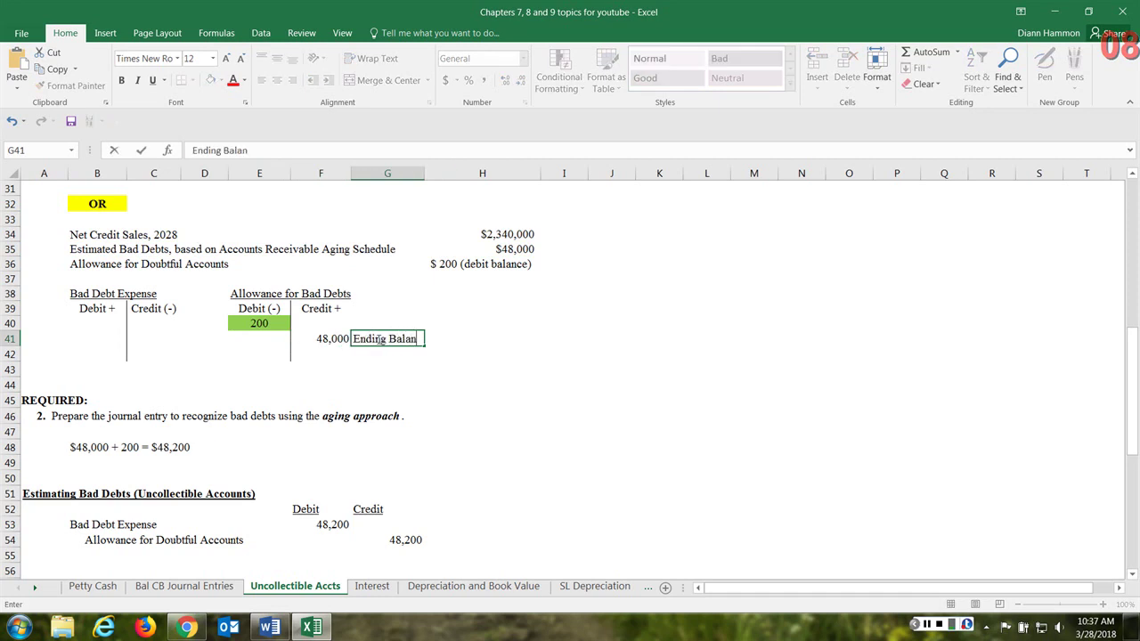
text(ce)
click(310, 340)
Step: Put a ???? placeholder in F40 and add a bottom border under E40:F40
click(318, 320)
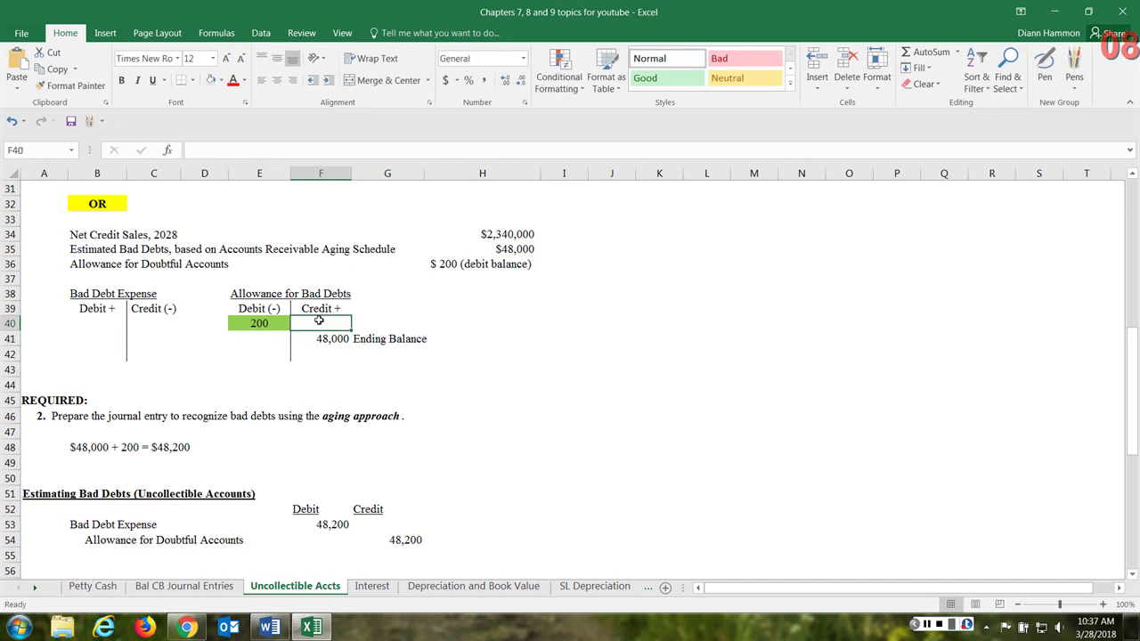
text(????)
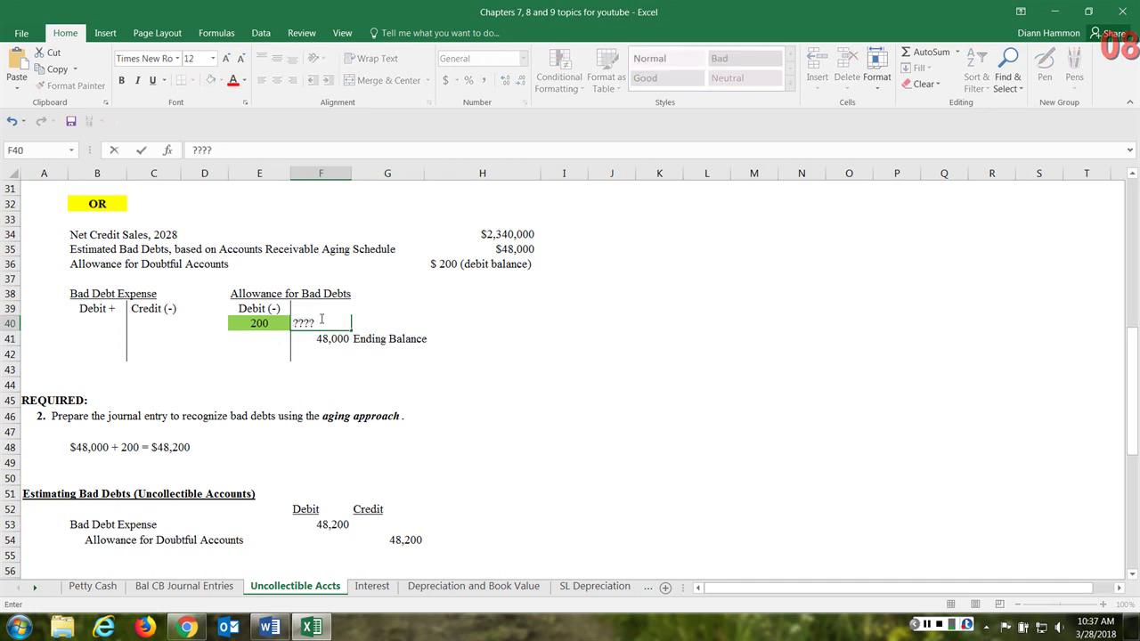
click(467, 384)
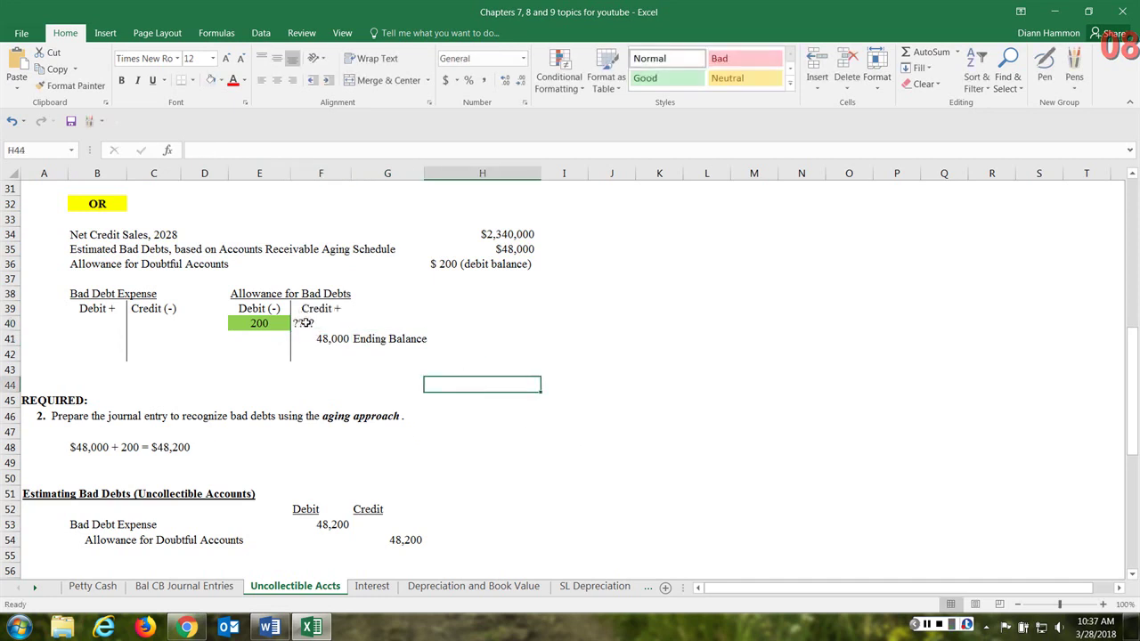
click(304, 323)
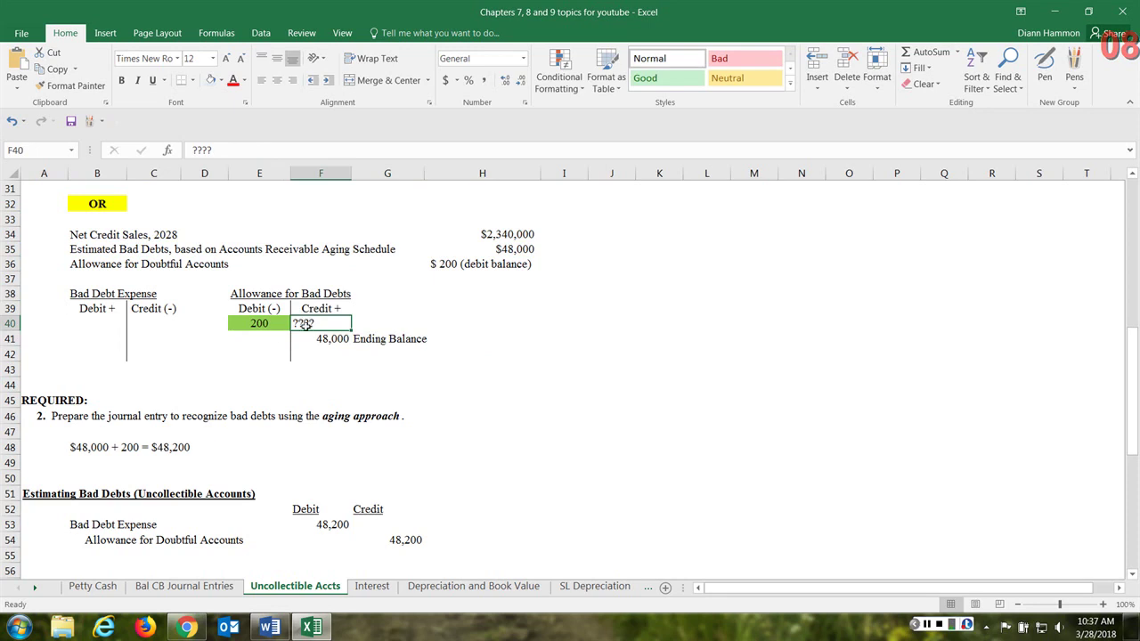
drag(266, 322, 314, 322)
click(183, 80)
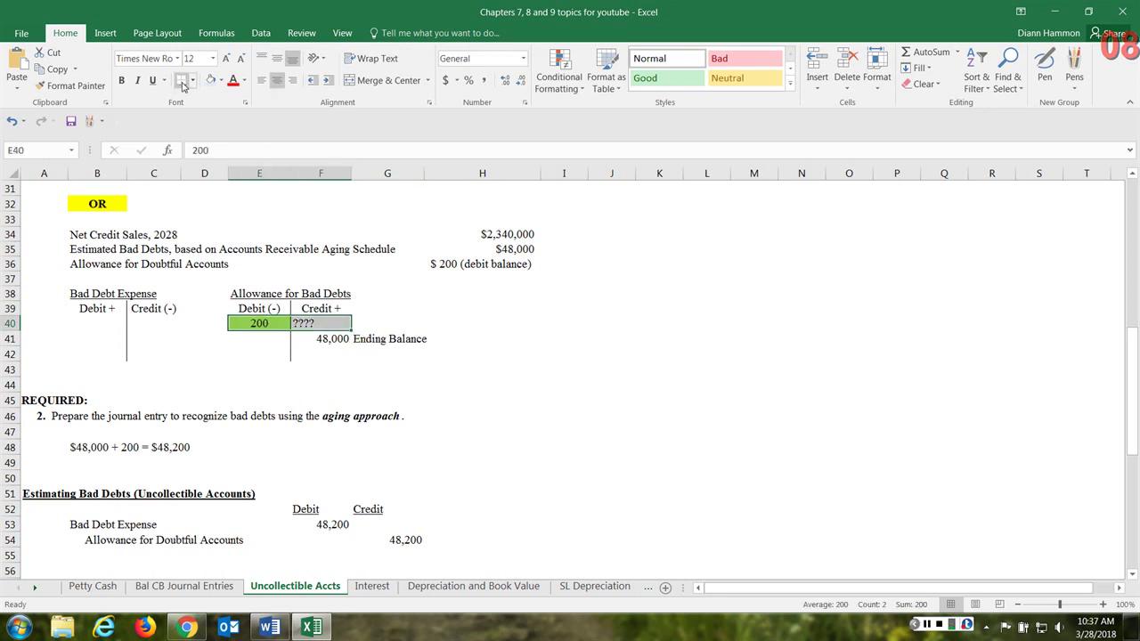
click(464, 383)
click(344, 341)
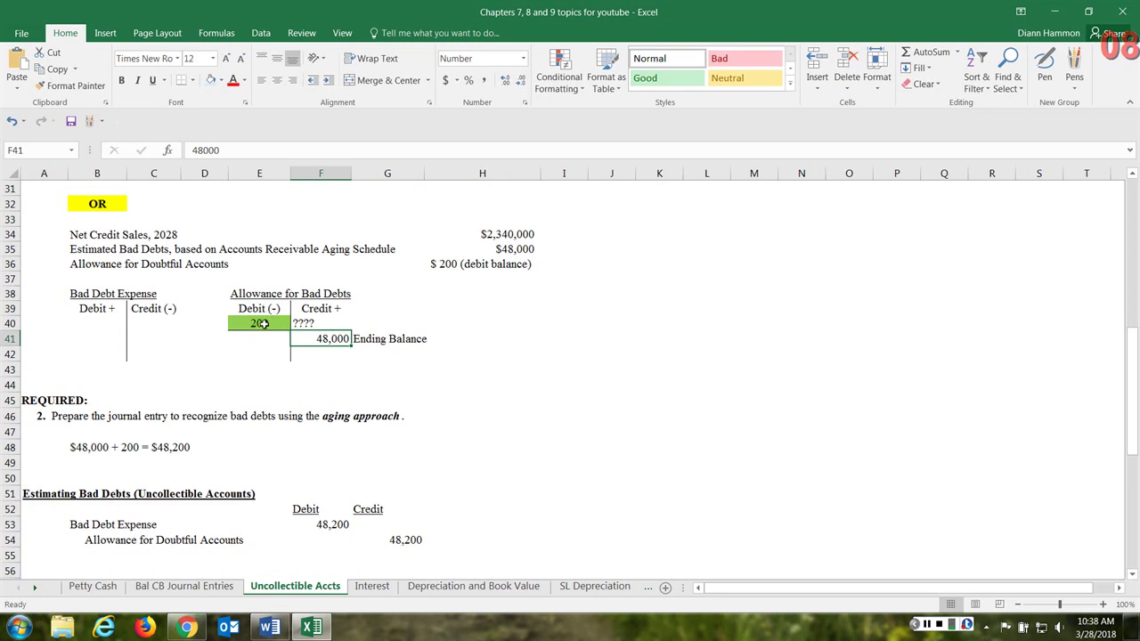
Step: Change F40 from ???? to 48,200, then mark the row 53–54 journal lines
click(317, 322)
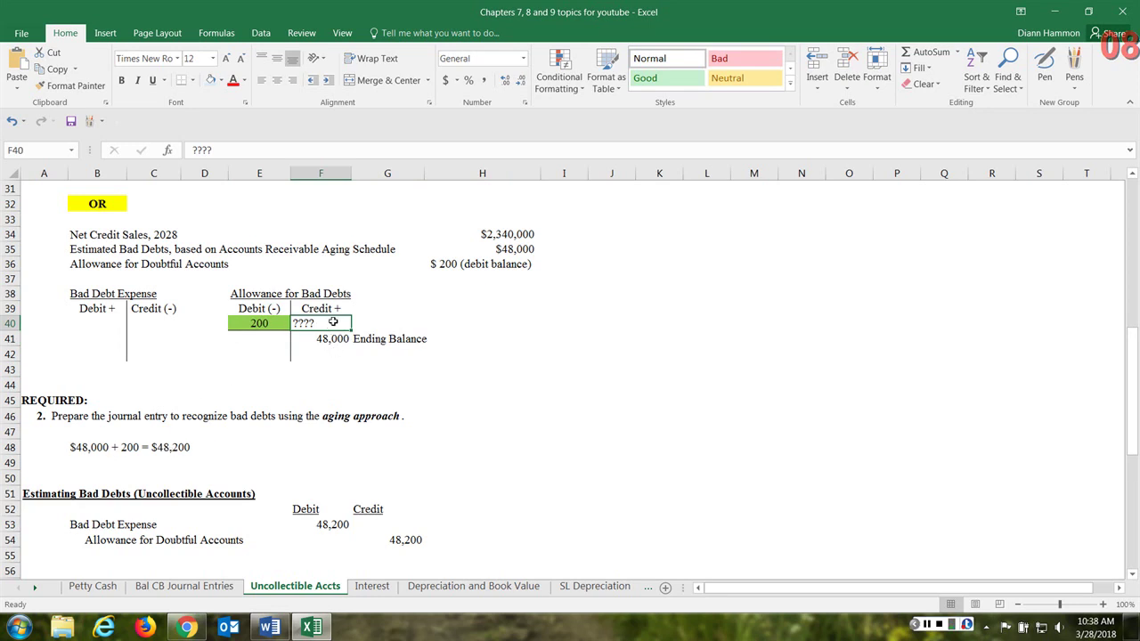
text(4)
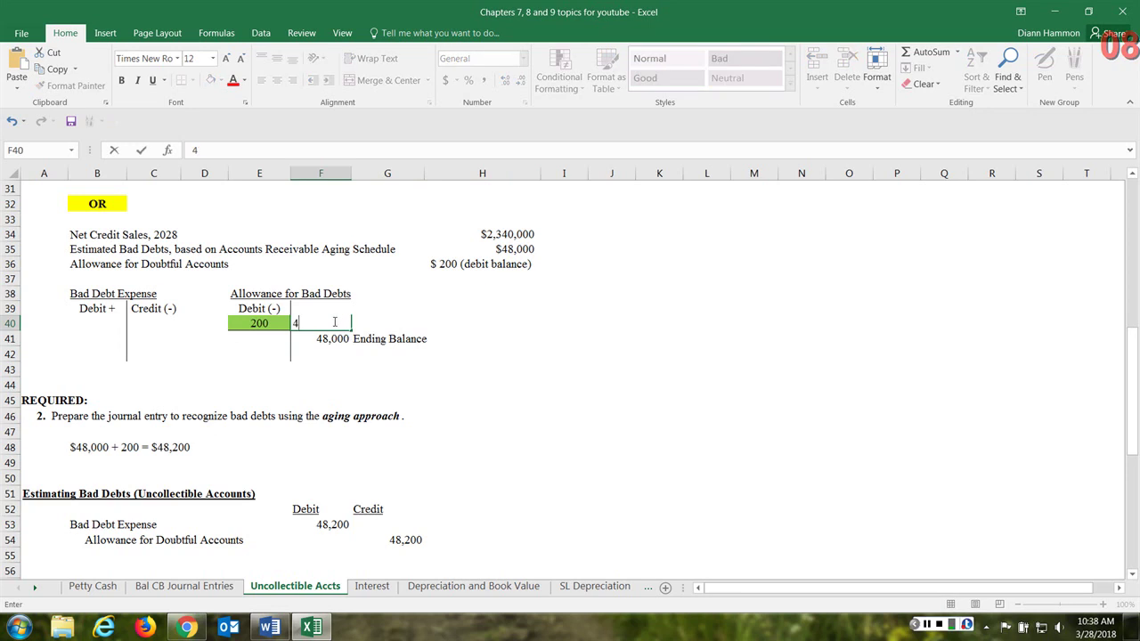
text(8,200)
key(Return)
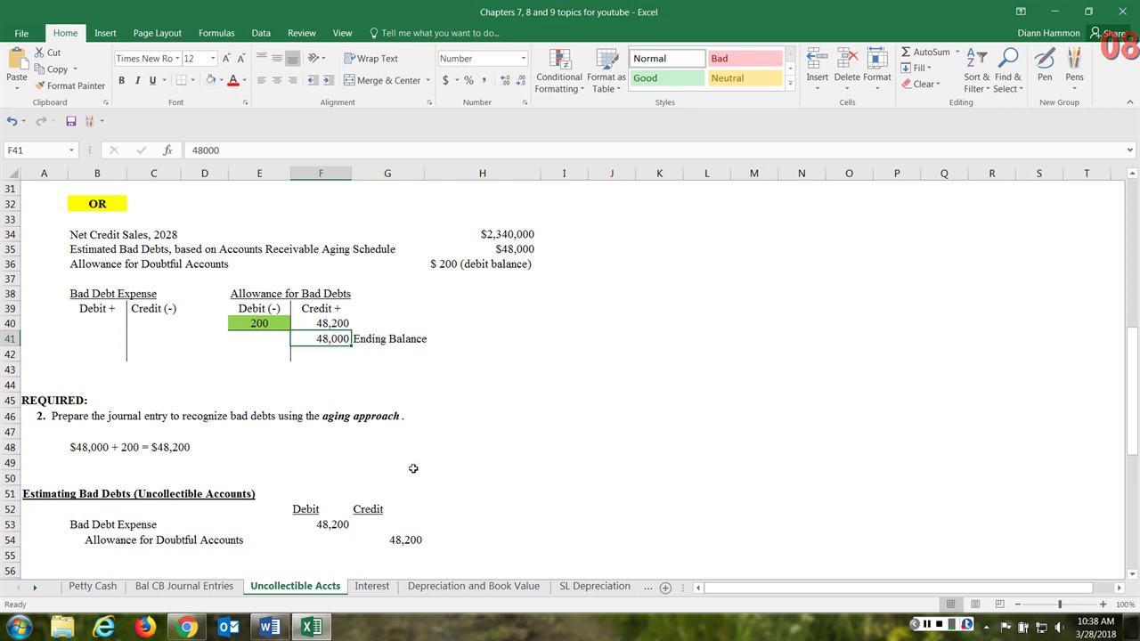
drag(75, 528, 300, 528)
drag(102, 541, 397, 541)
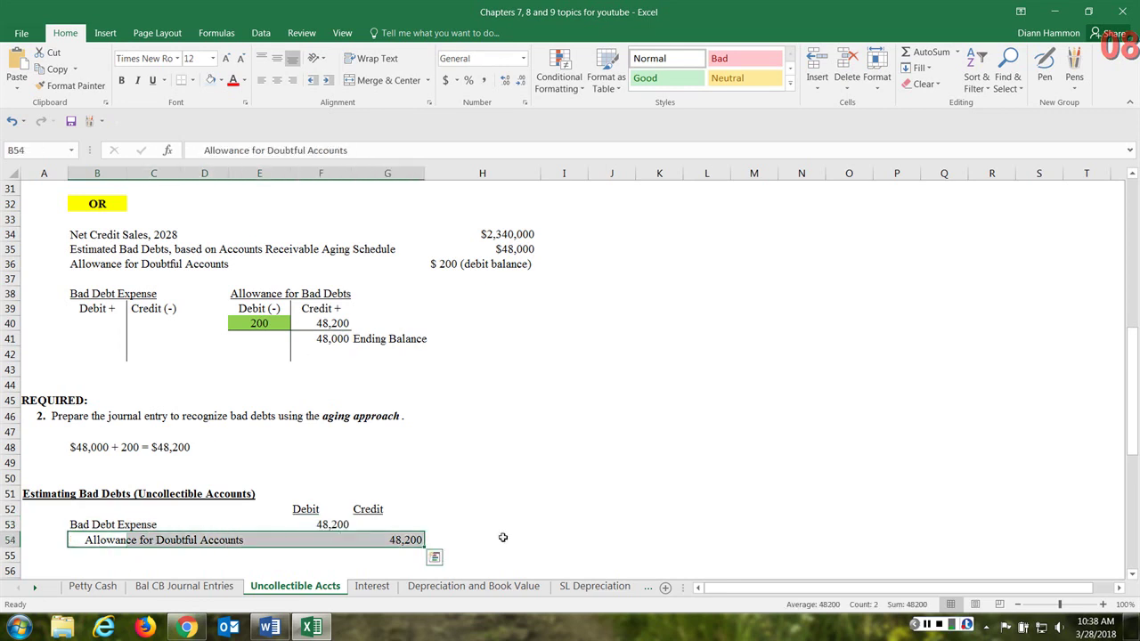
click(331, 326)
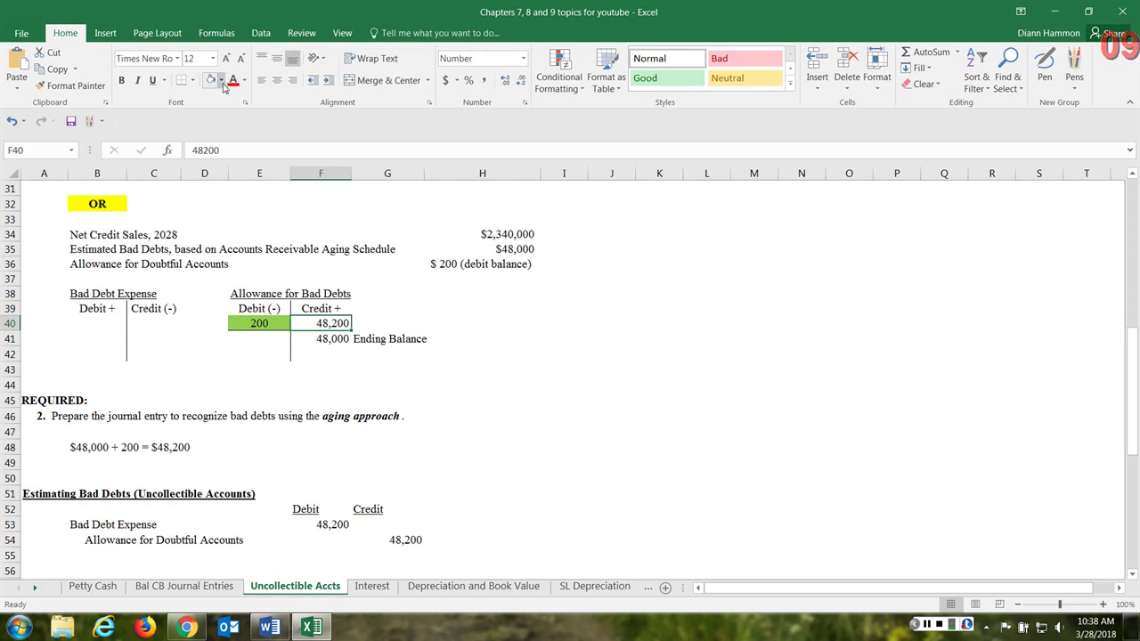
Step: Fill cell F40 (48,200) with Yellow, then select the 48,000 Ending Balance line
click(222, 81)
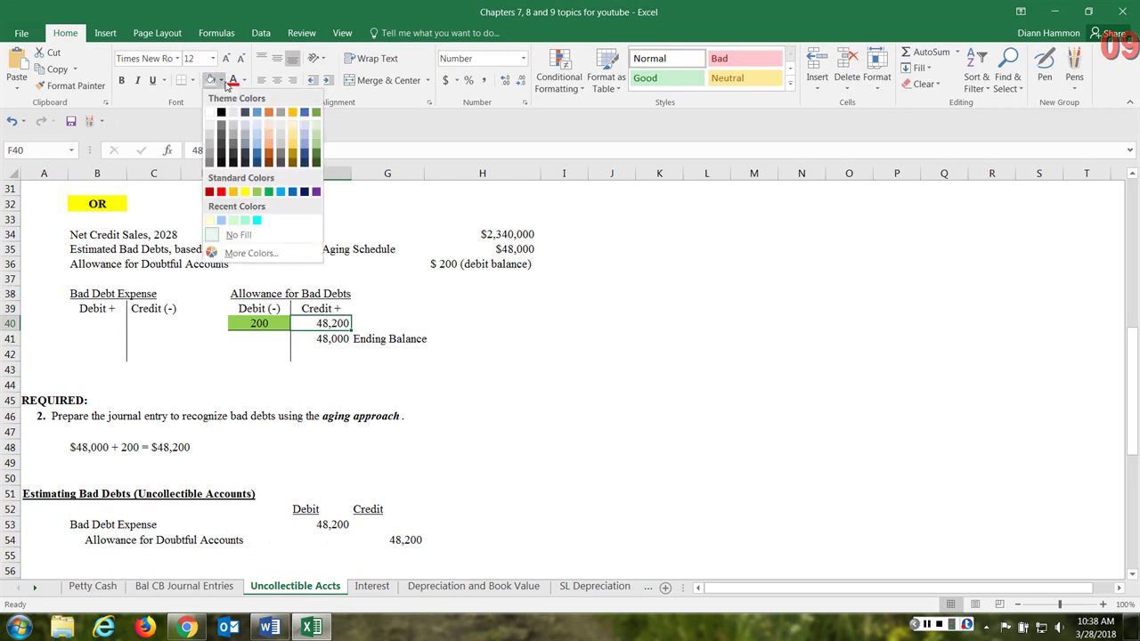
click(244, 192)
click(509, 337)
click(332, 324)
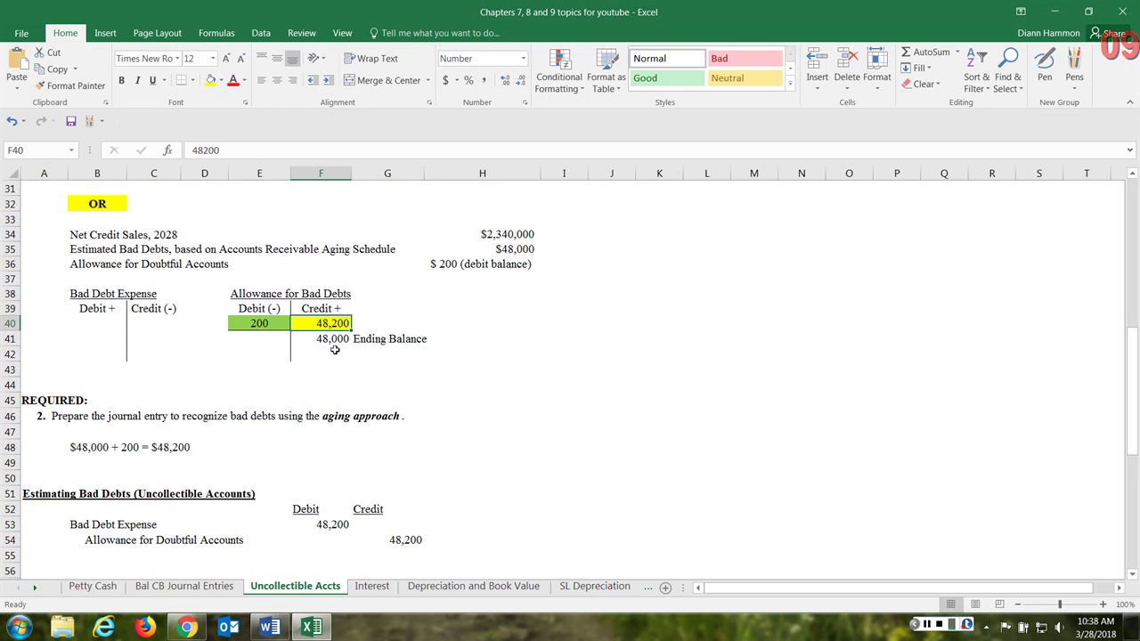
drag(330, 340, 383, 339)
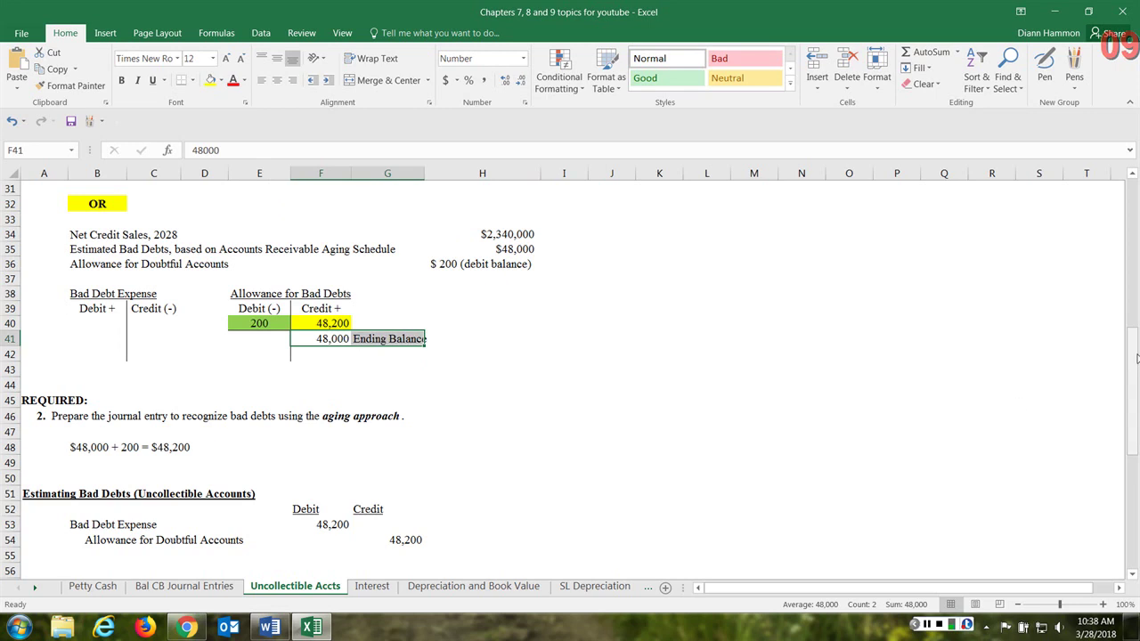
drag(1136, 358, 1135, 360)
Step: Scroll down to rows 60–85 showing the credit-balance case and its 47,800 entry
click(1131, 577)
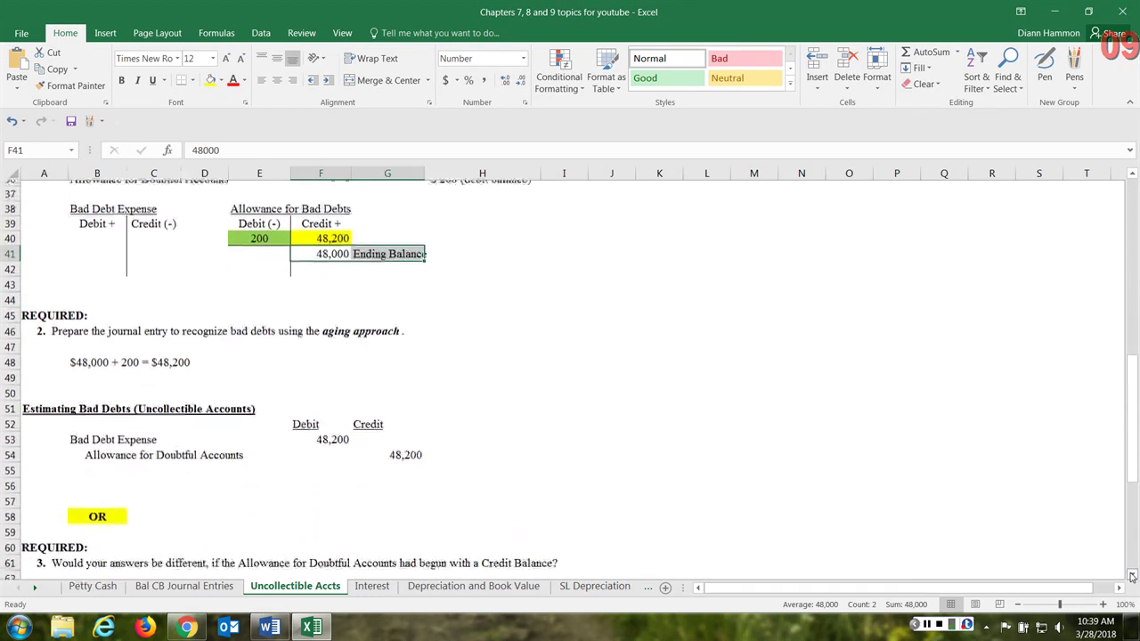
click(1132, 577)
click(1132, 577)
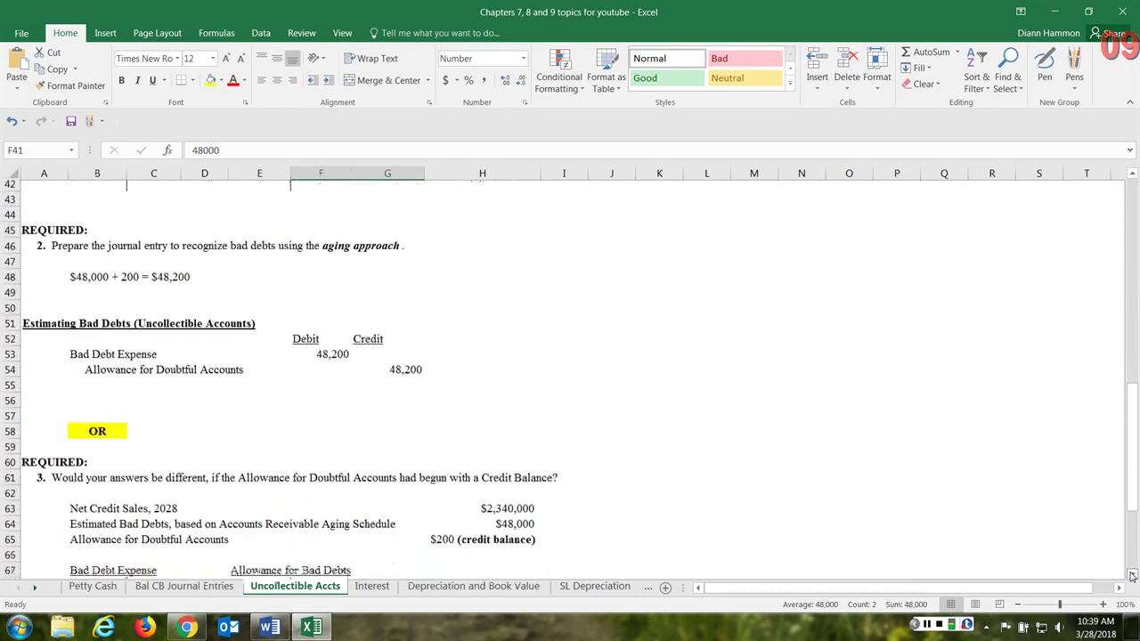
click(1132, 577)
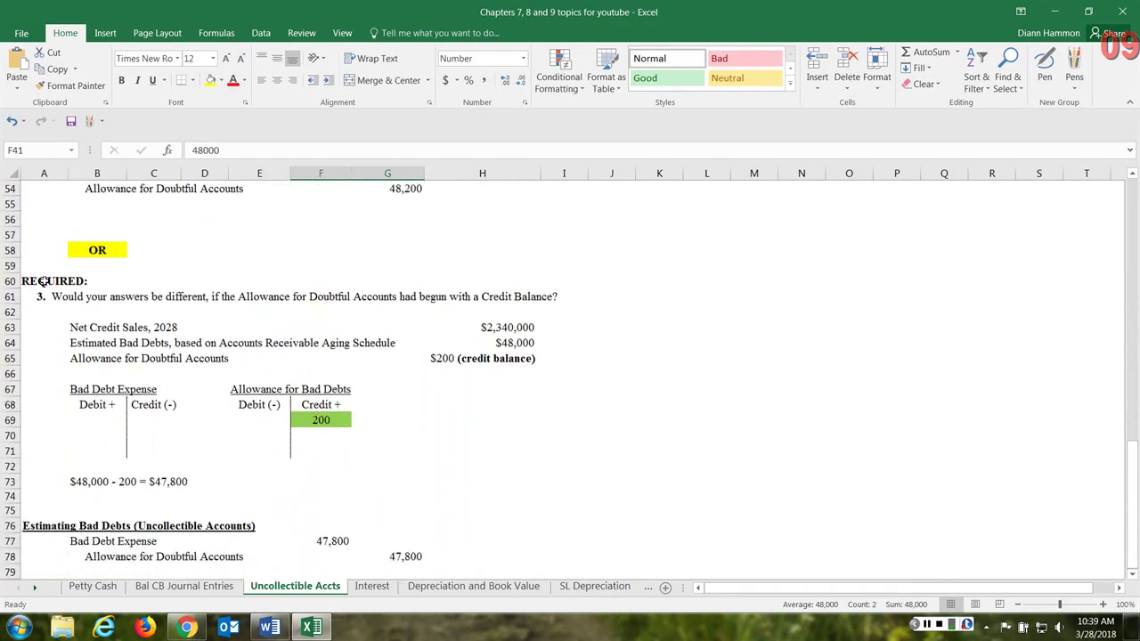
scroll(341, 320, down, 2)
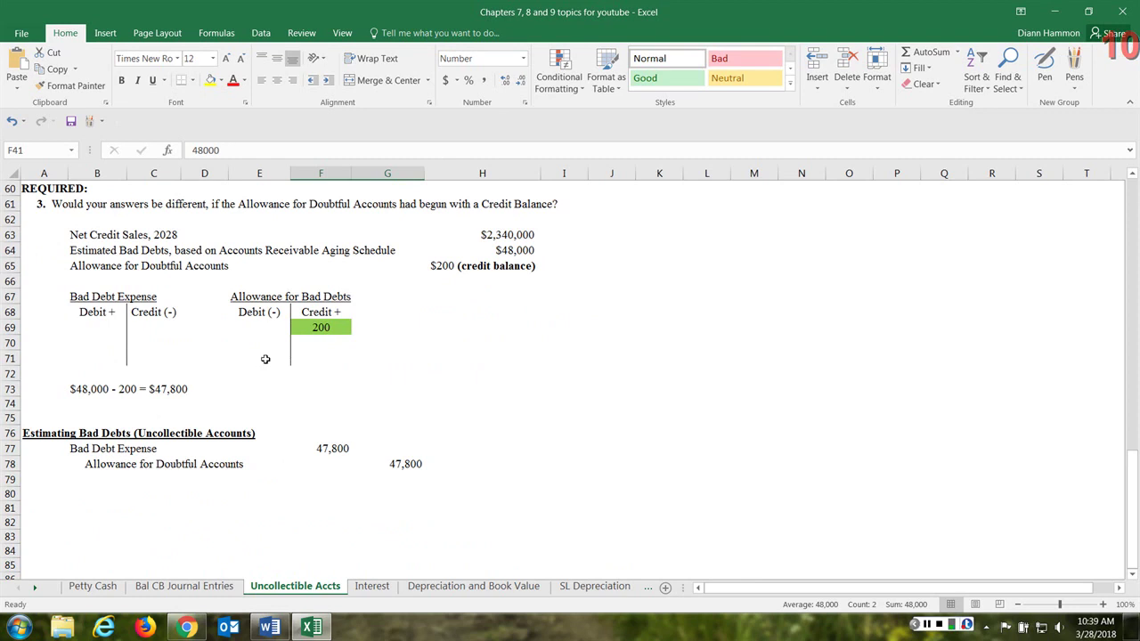
Step: Enter 48,000 in F71 with 'Ending Balance' in G71
click(305, 354)
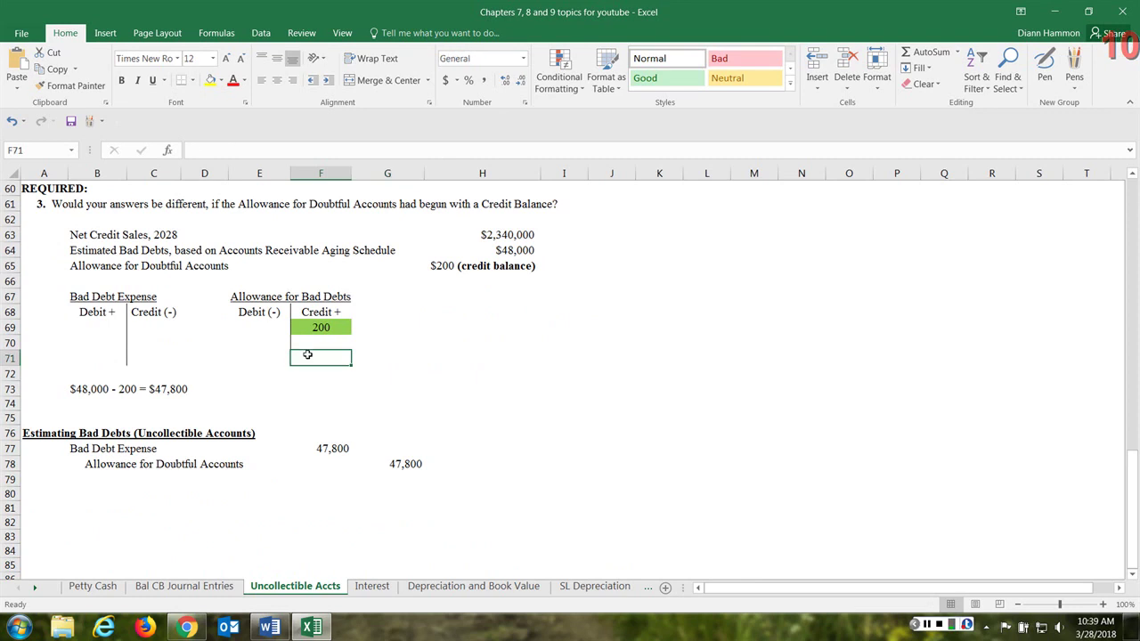
text(48,00)
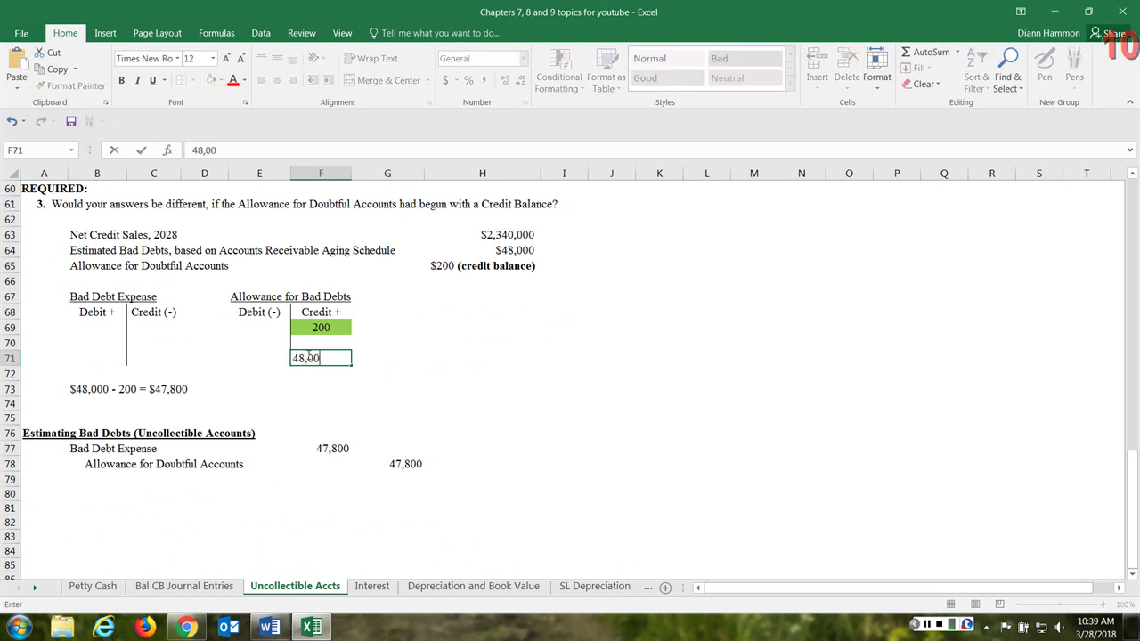
text(0)
click(390, 357)
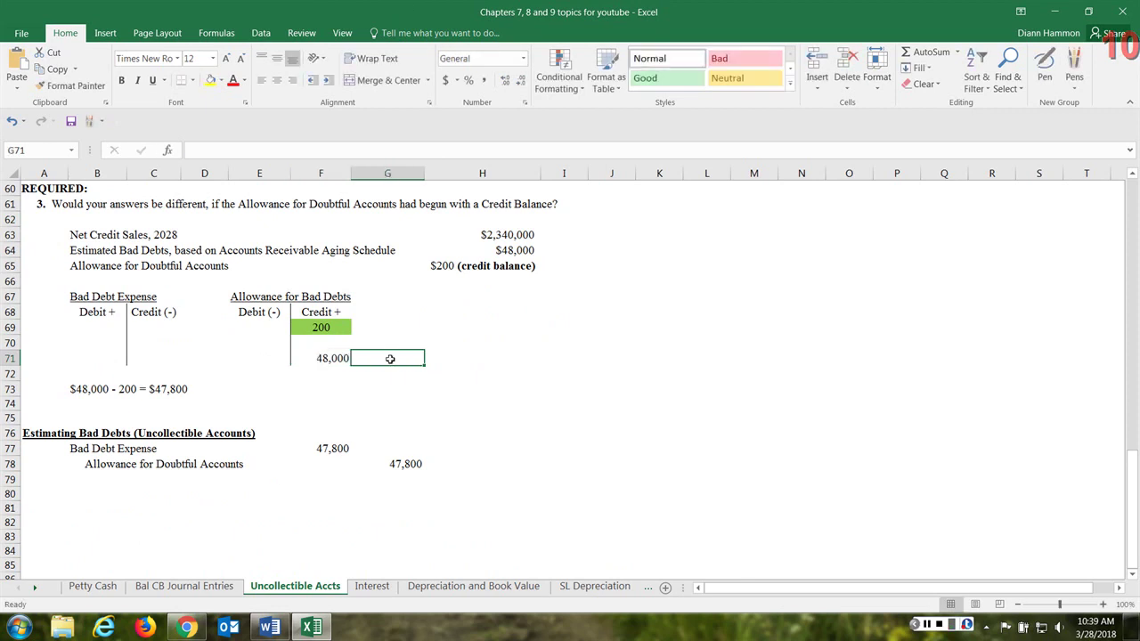
text(Ending B)
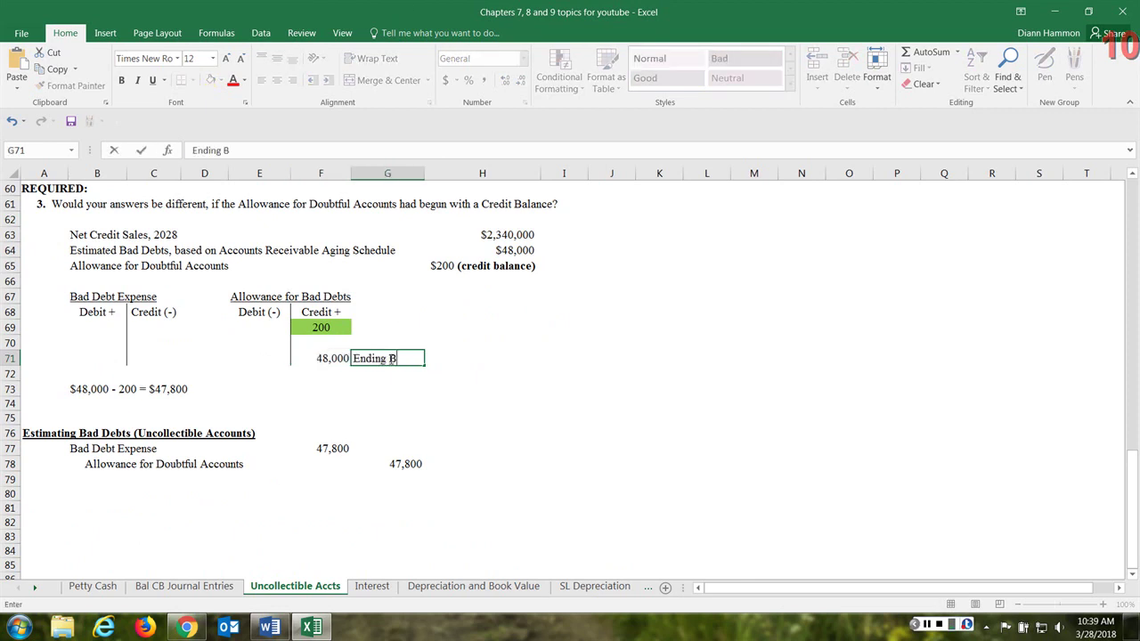
text(alance)
Step: Fill F70 yellow and add a bottom border under E70:F70
scroll(392, 357, up, 2)
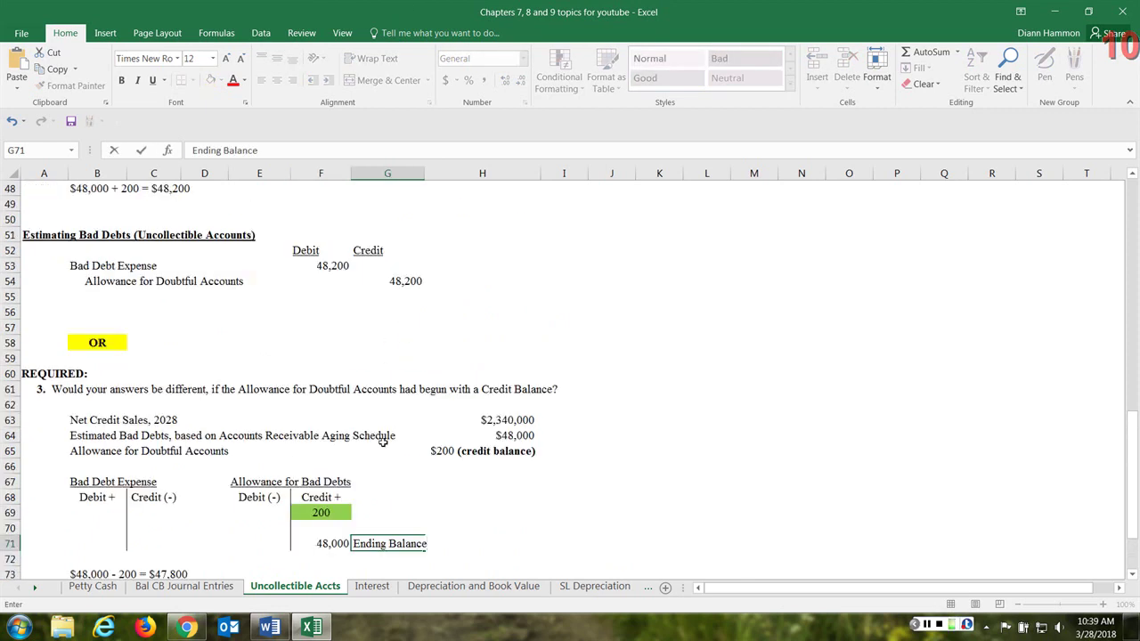
click(340, 436)
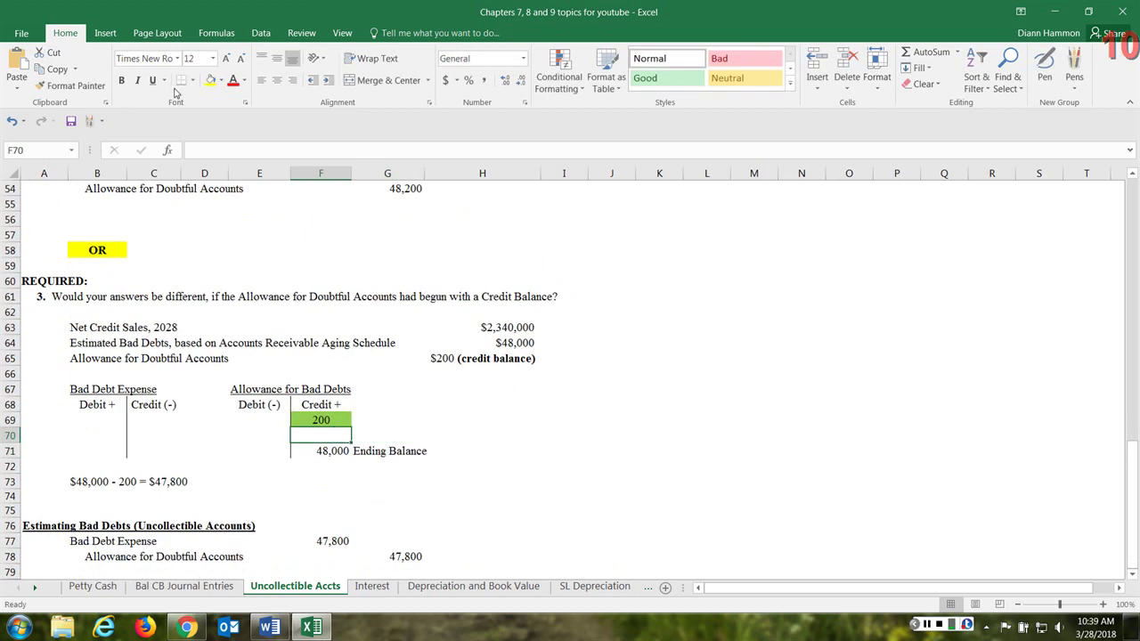
click(212, 81)
scroll(860, 443, down, 2)
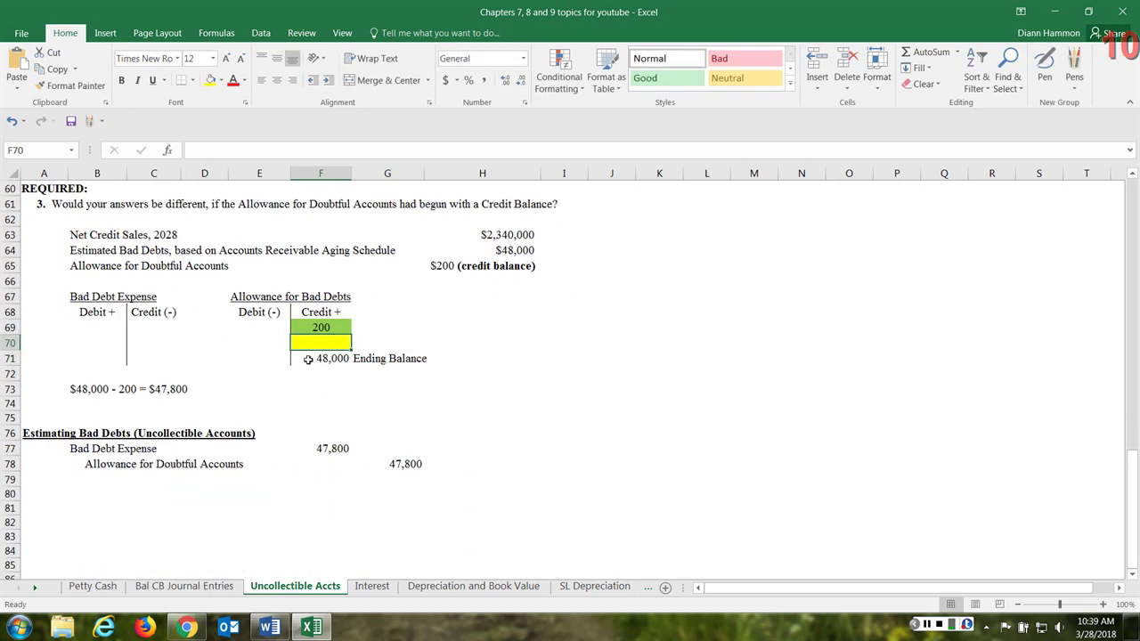
drag(272, 344, 312, 344)
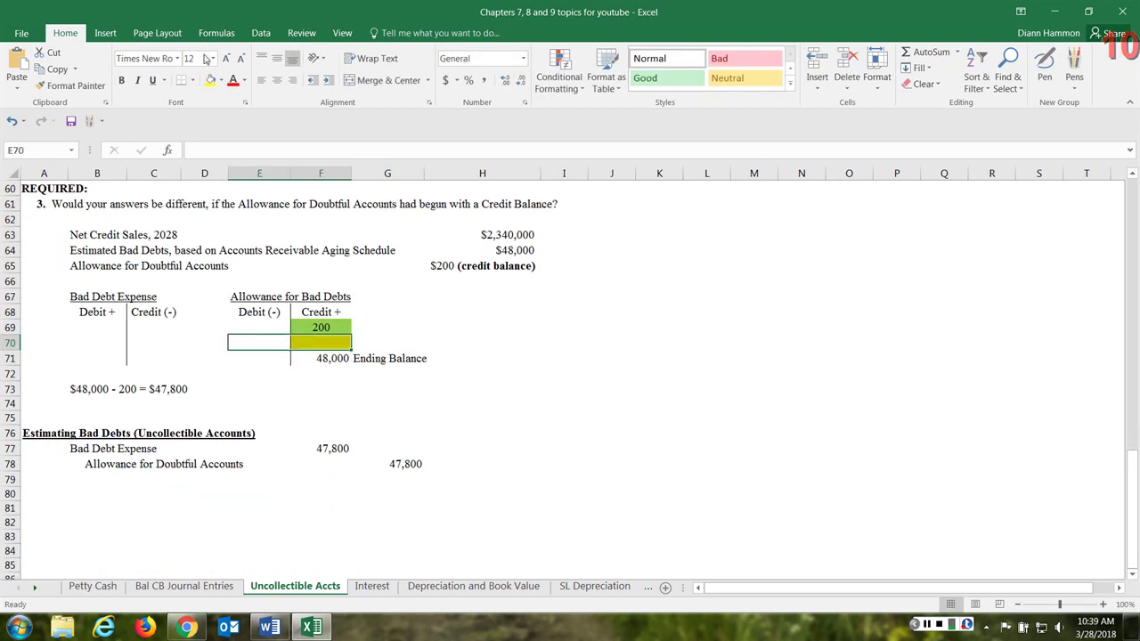
click(181, 80)
click(506, 326)
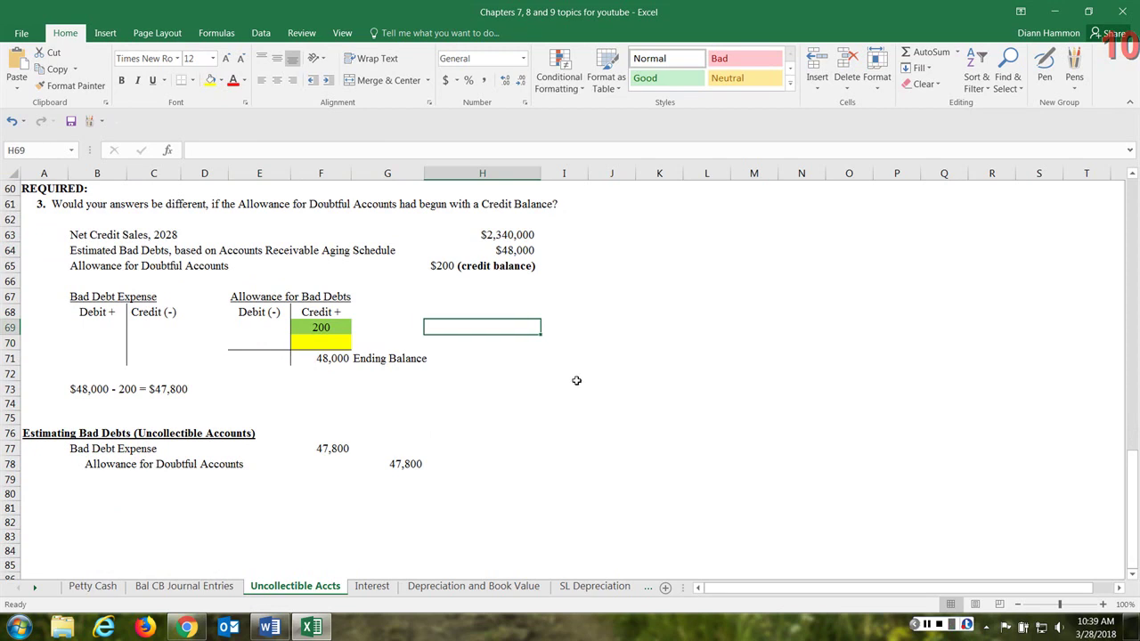
Step: Enter 47,800 in the yellow cell F70 and center it
click(311, 342)
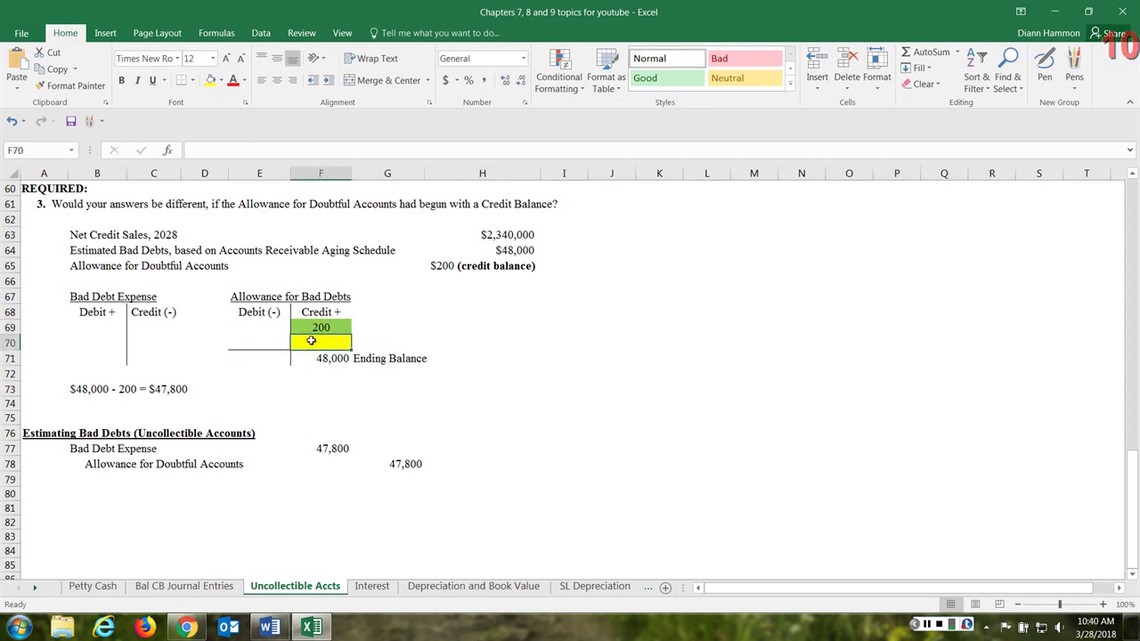
text(47)
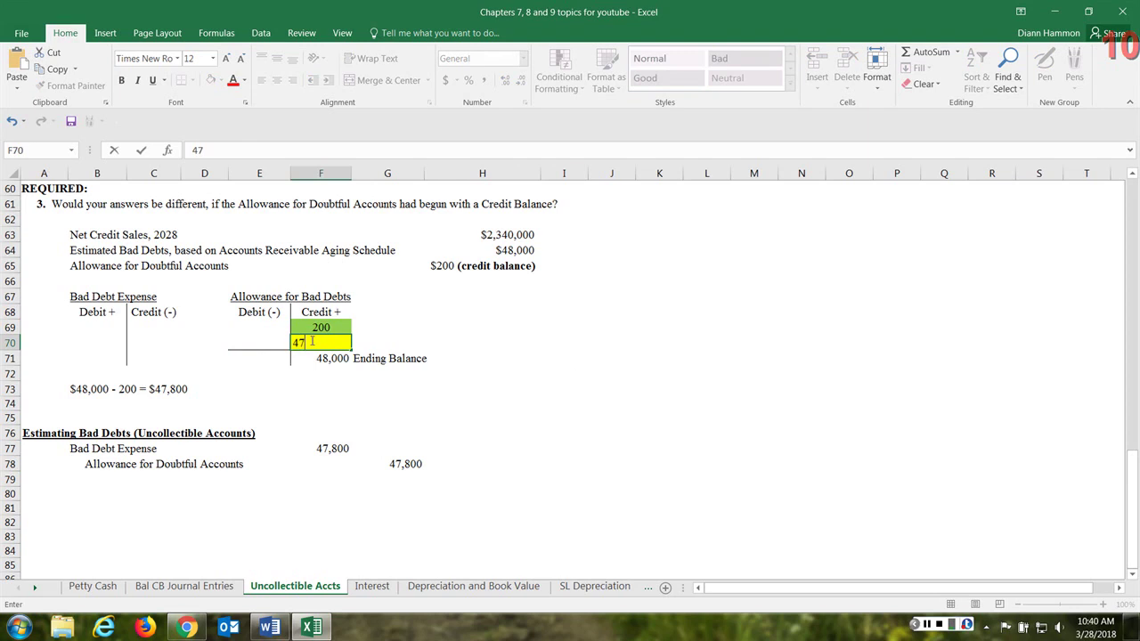
text(,800)
key(Return)
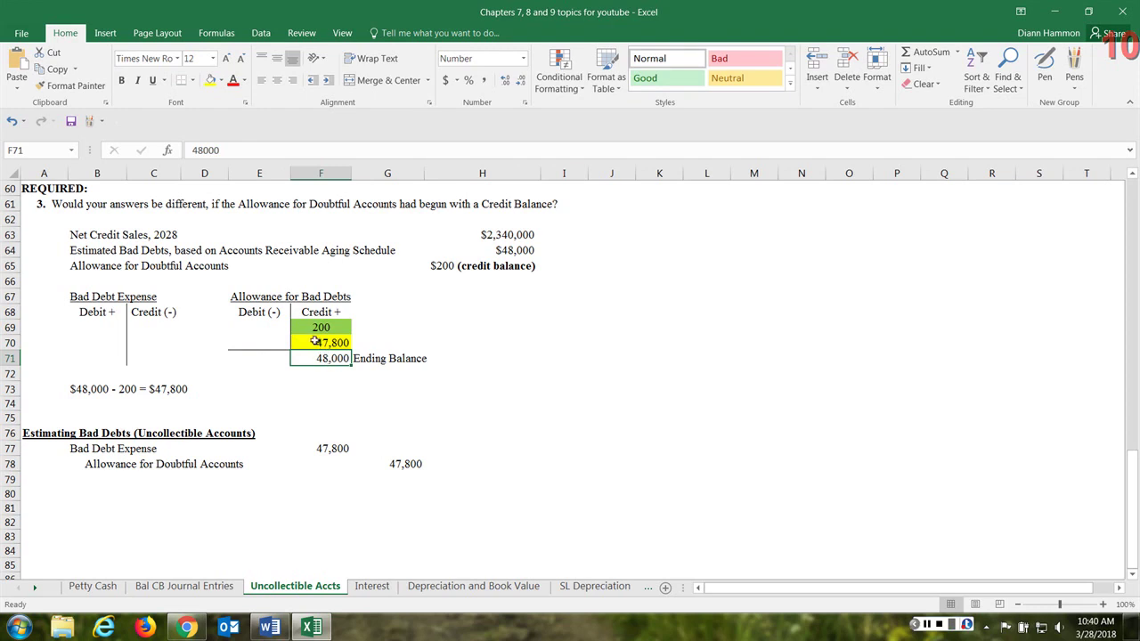
click(313, 338)
click(277, 80)
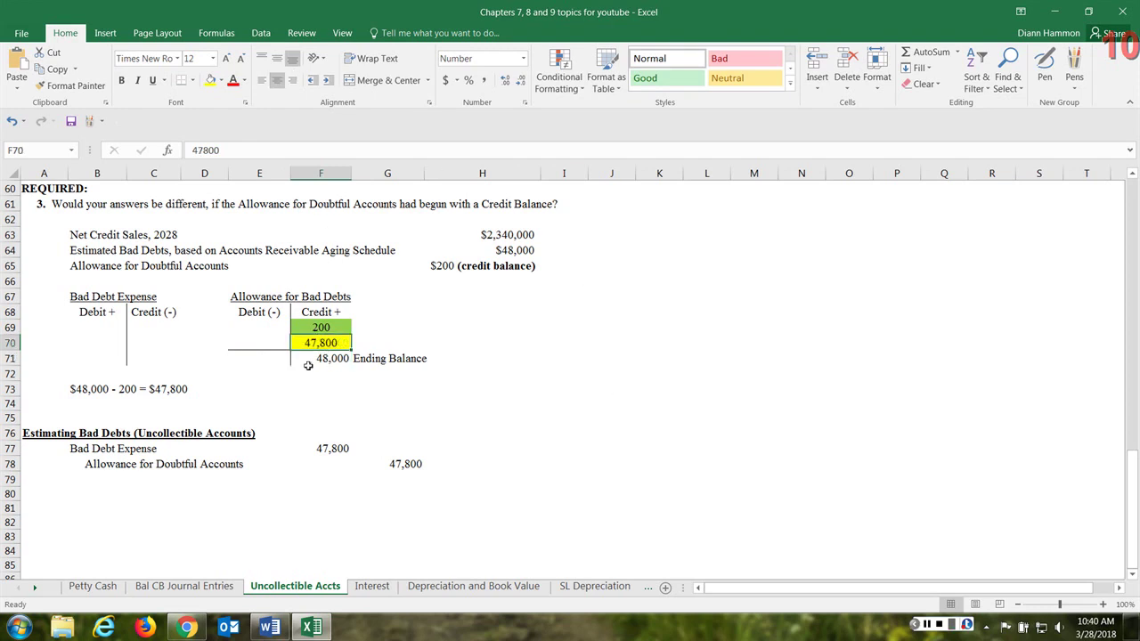
scroll(328, 366, down, 2)
scroll(386, 360, up, 2)
scroll(496, 379, up, 2)
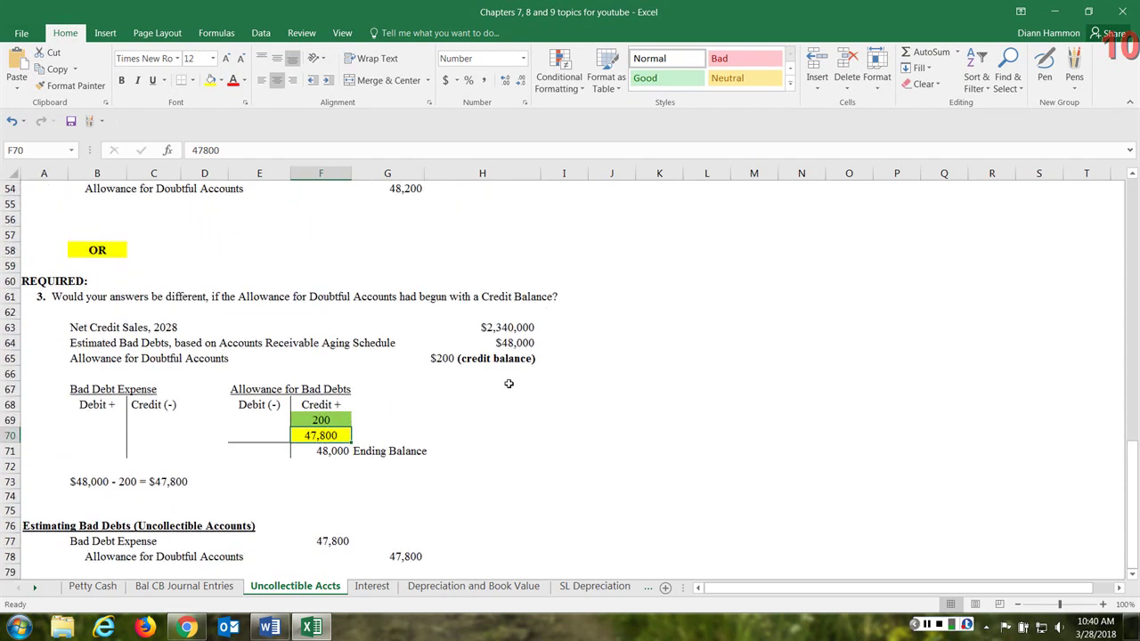
scroll(509, 384, down, 2)
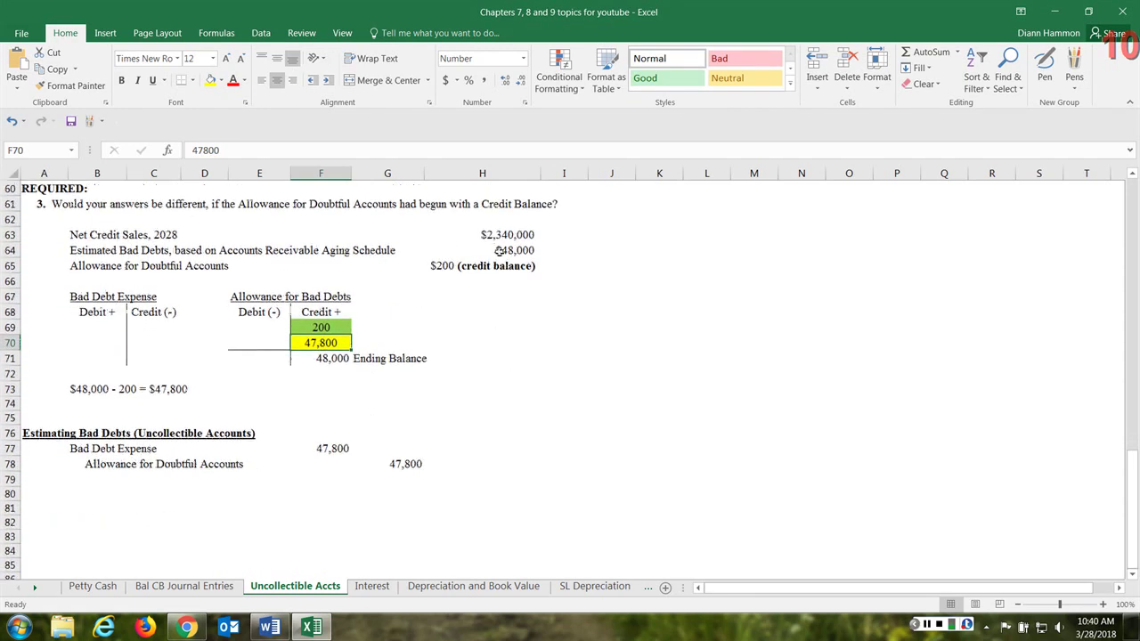
Step: Highlight the estimated bad debts row and scroll back up to row 1
drag(499, 252, 94, 250)
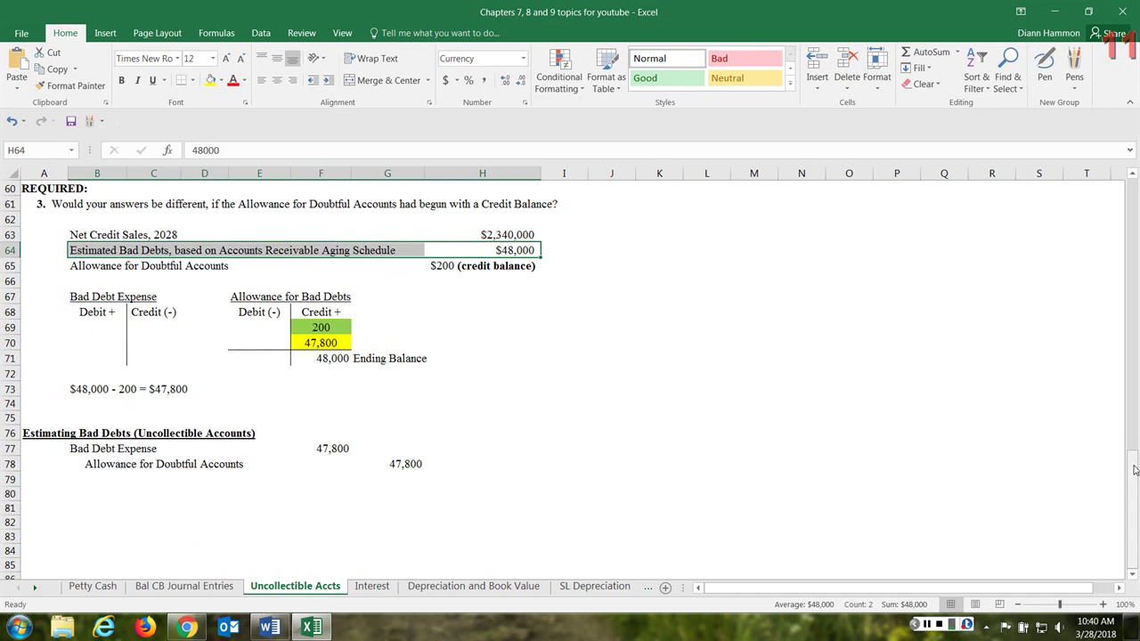
drag(1134, 469, 1134, 205)
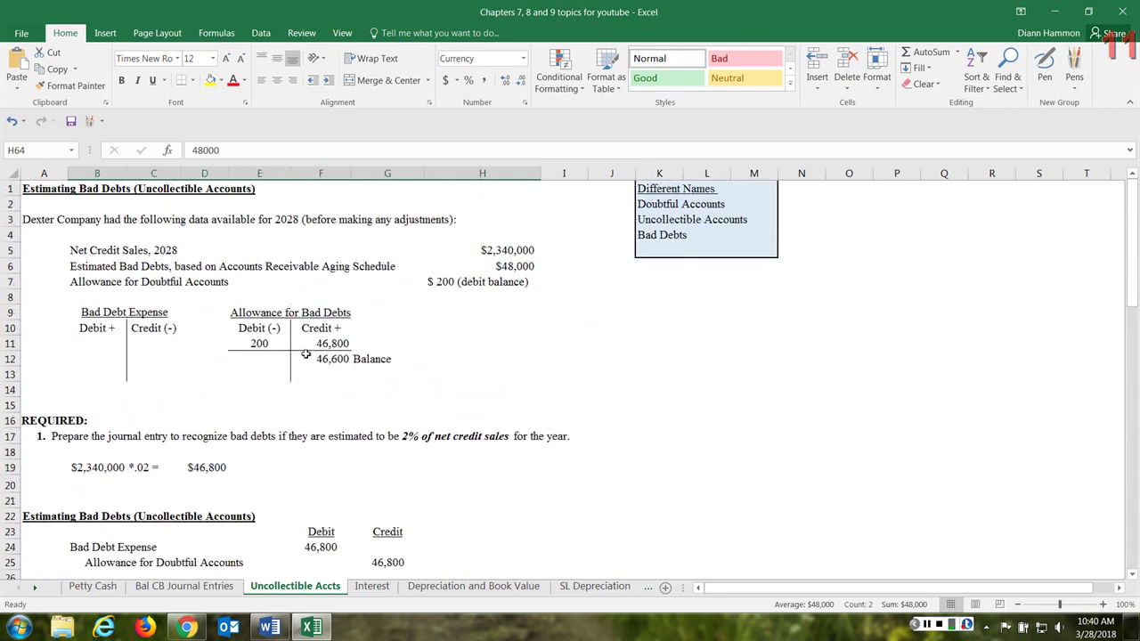
Step: Shade the B19:E19 $2,340,000 × .02 = $46,800 calculation yellow
scroll(326, 391, down, 2)
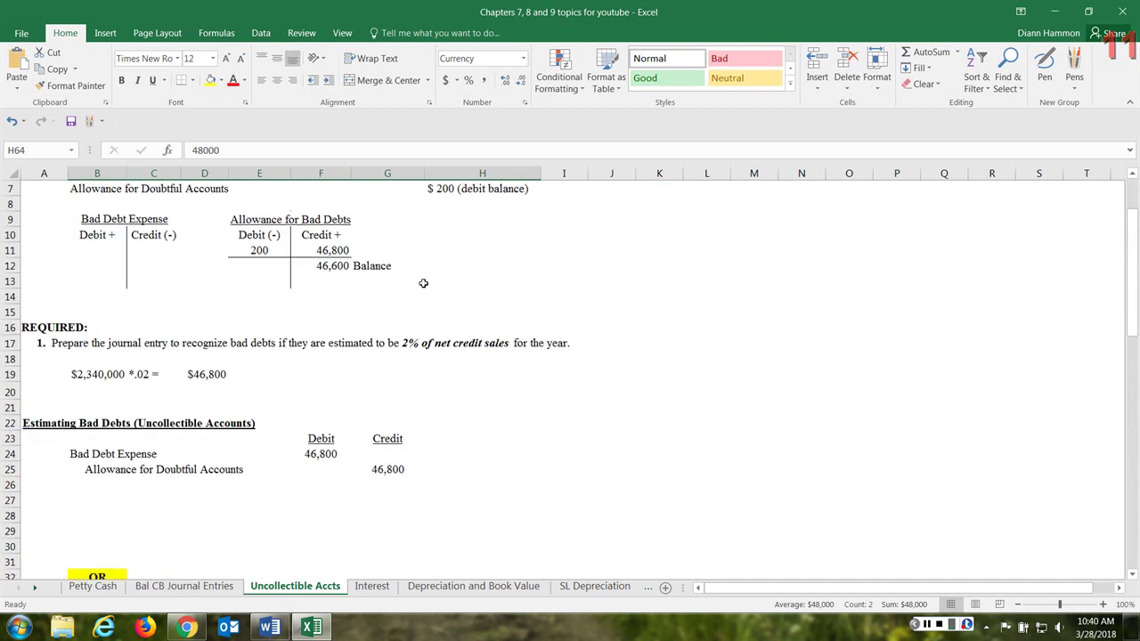
scroll(417, 429, up, 2)
click(90, 466)
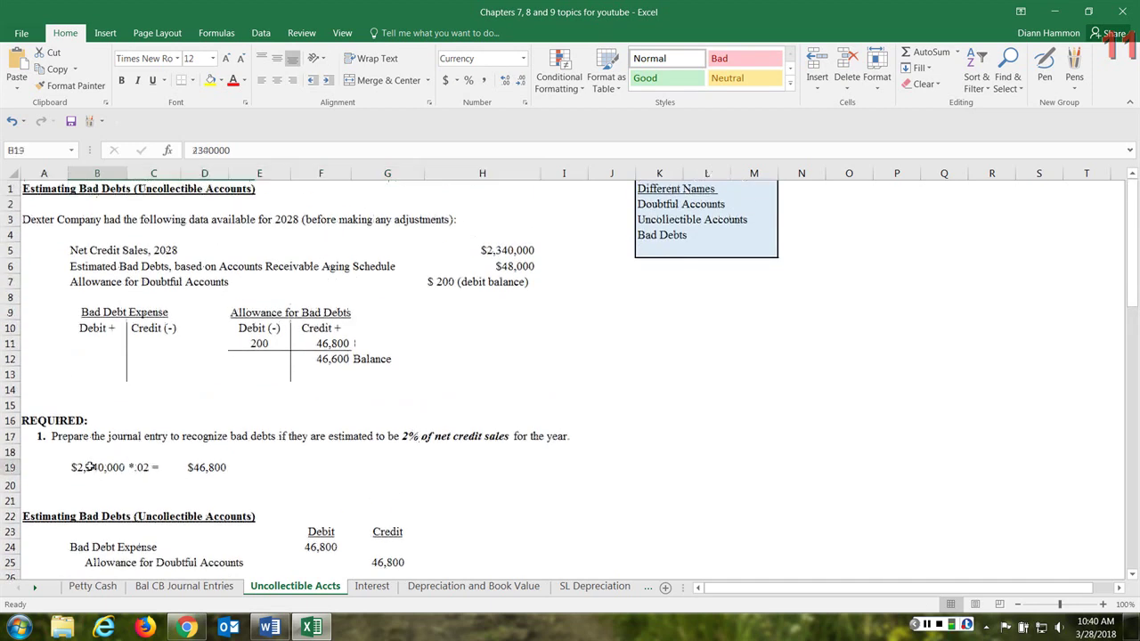
drag(90, 466, 229, 468)
drag(230, 468, 231, 469)
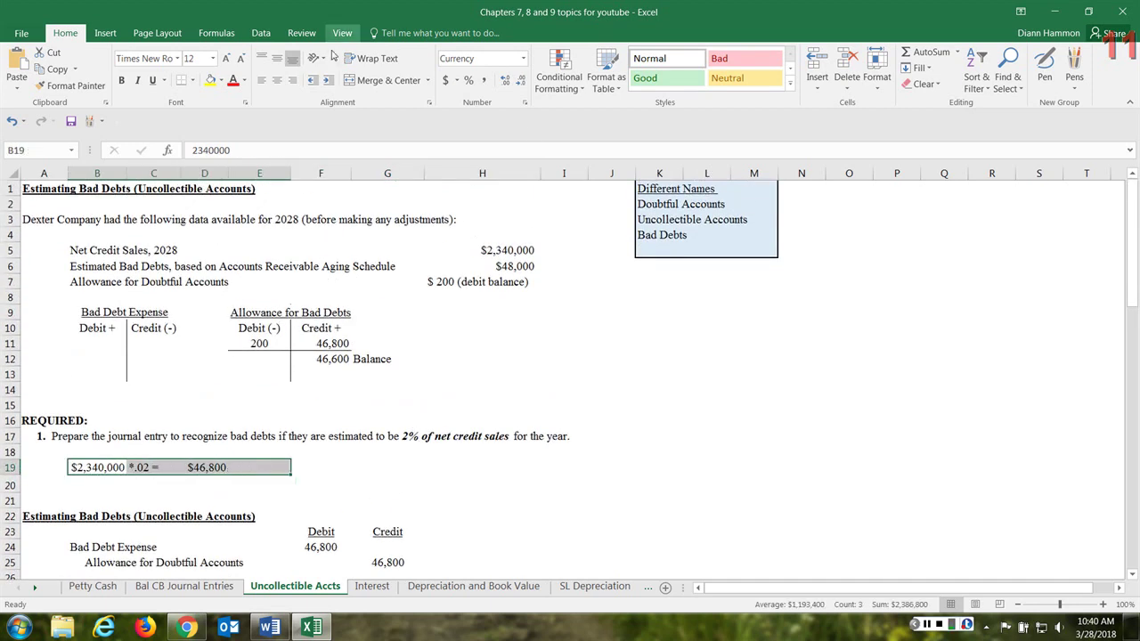
click(211, 88)
Step: Shade the B24:G25 46,800 Bad Debt Expense/Allowance journal entry yellow
scroll(611, 498, down, 2)
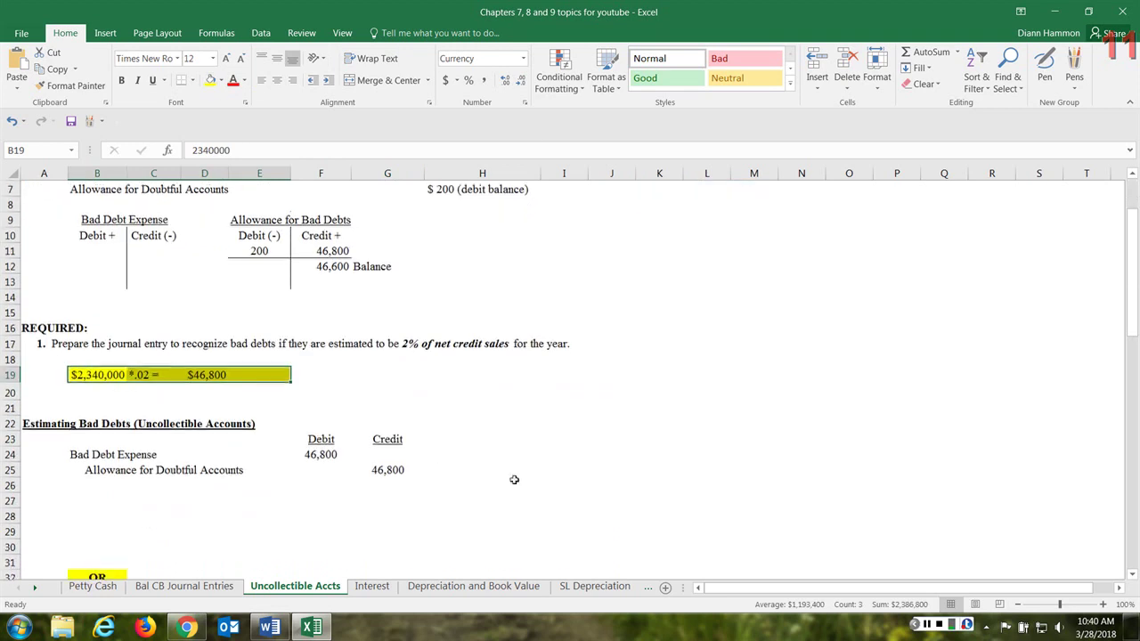
drag(129, 454, 392, 469)
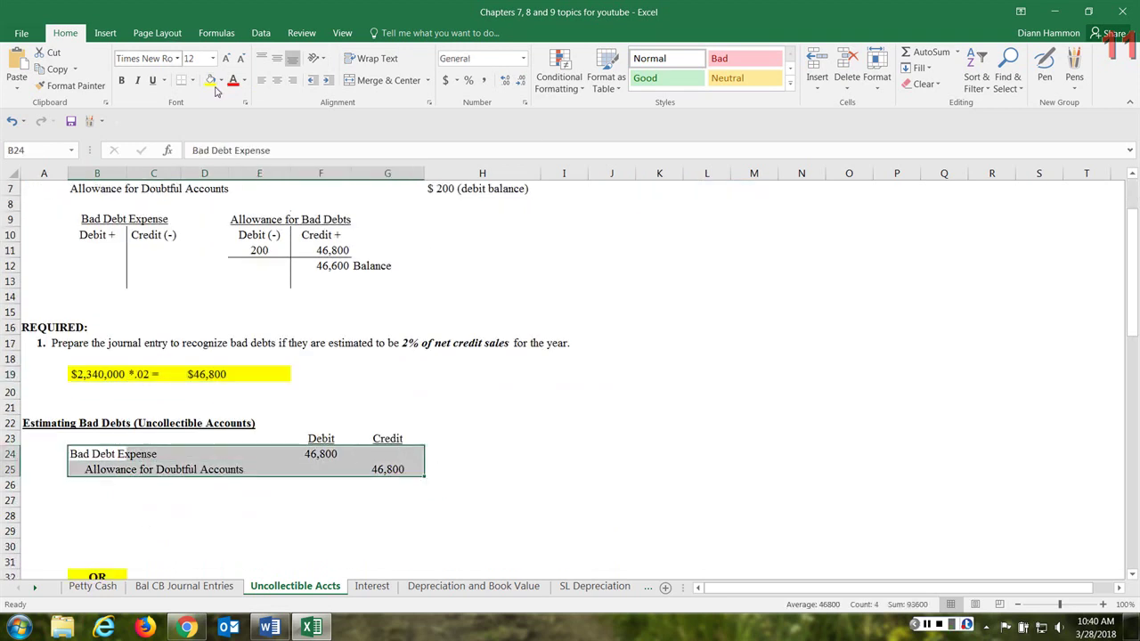
click(211, 80)
click(752, 394)
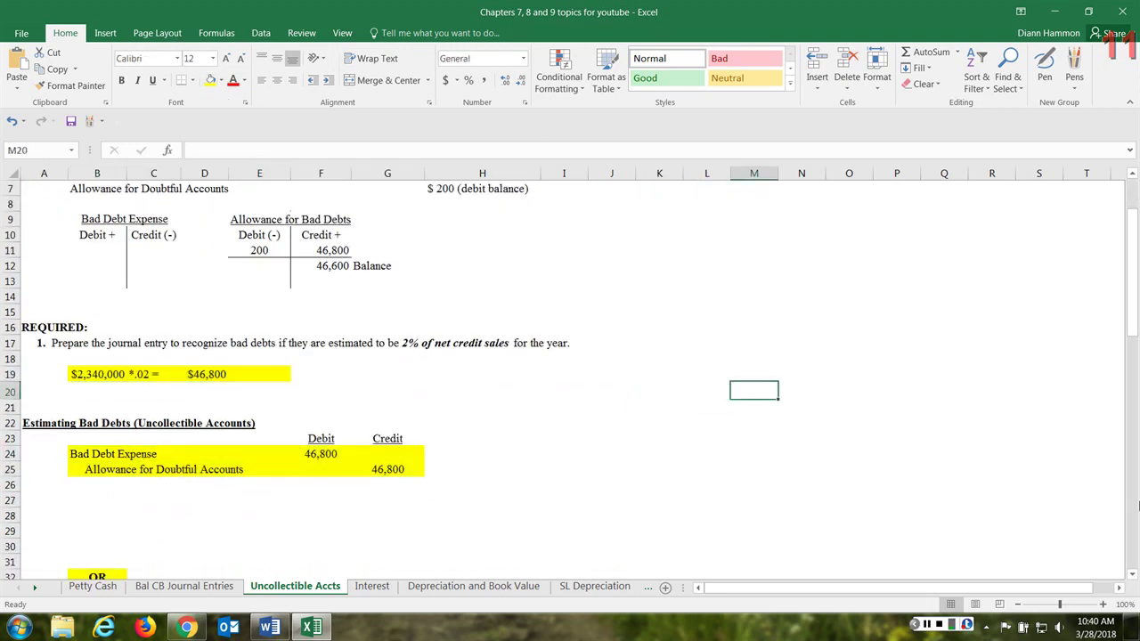
scroll(1088, 484, up, 2)
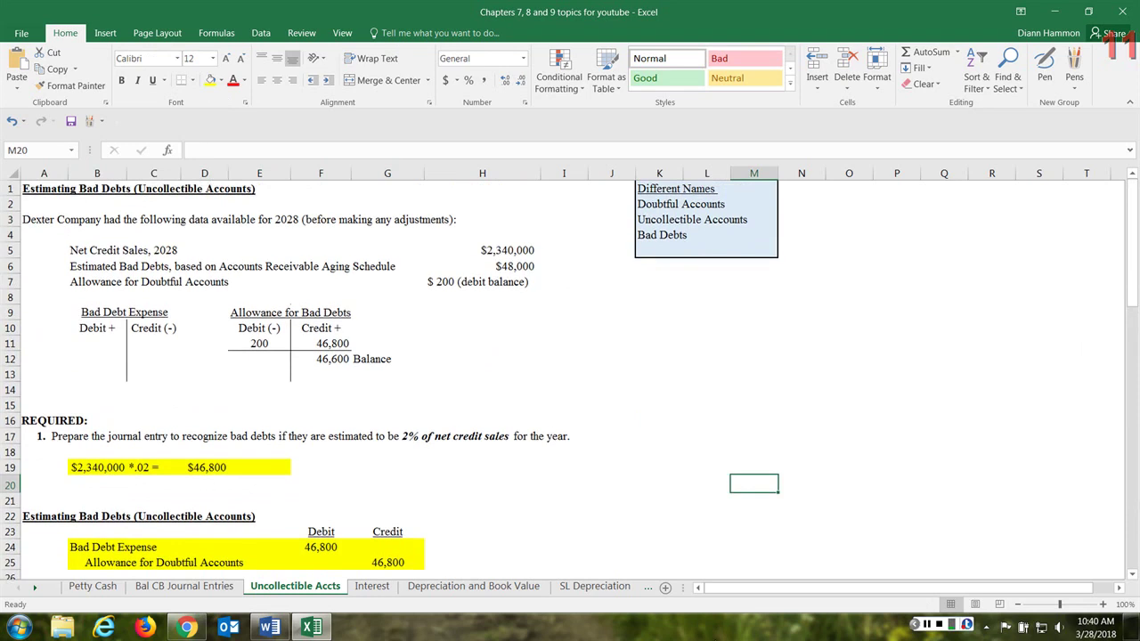